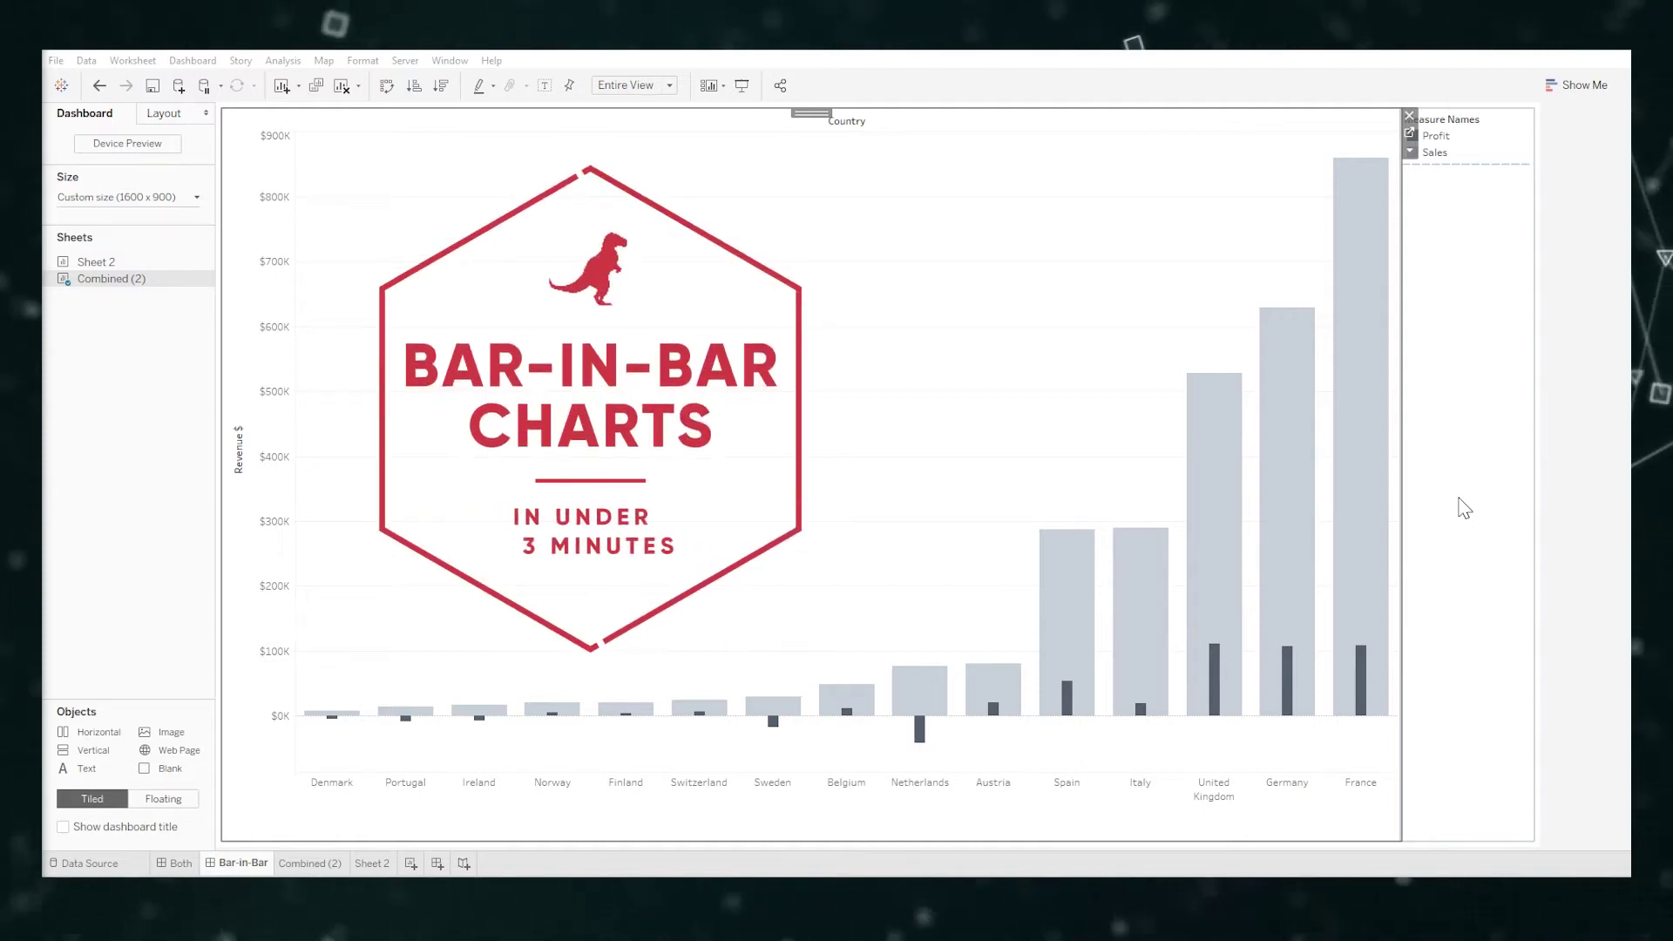
Switch to the blank Sheet 2 worksheet, which has no fields placed yet.
{"action": "mouse_move", "coordinate": [1364, 662]}
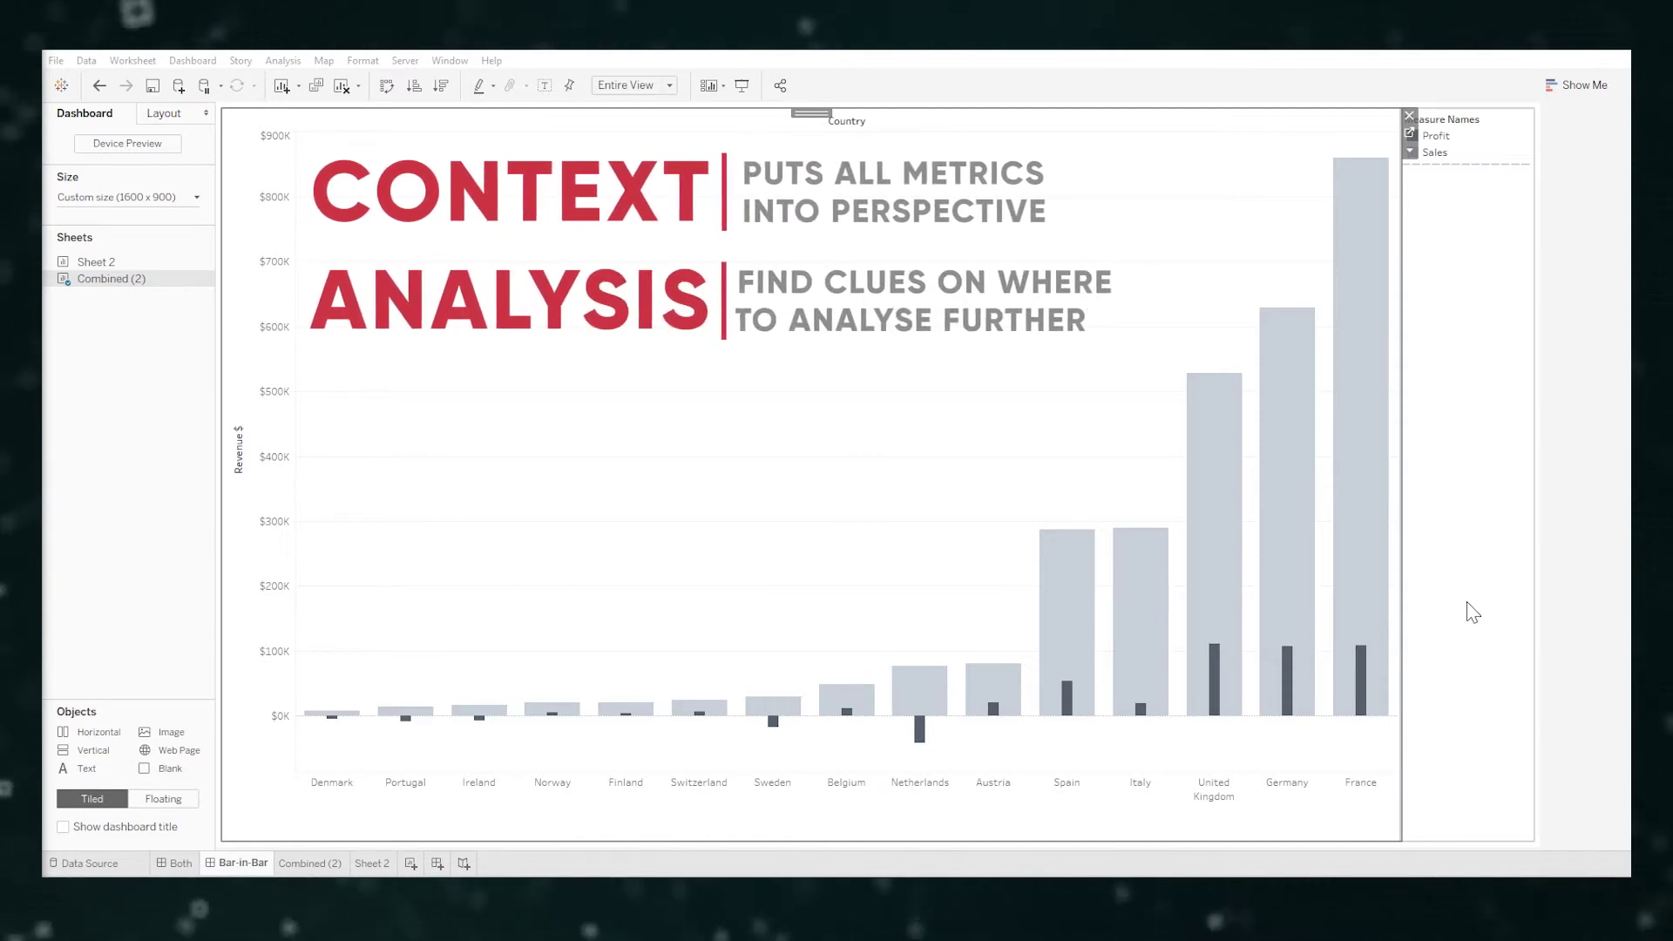
{"action": "mouse_move", "coordinate": [1150, 711]}
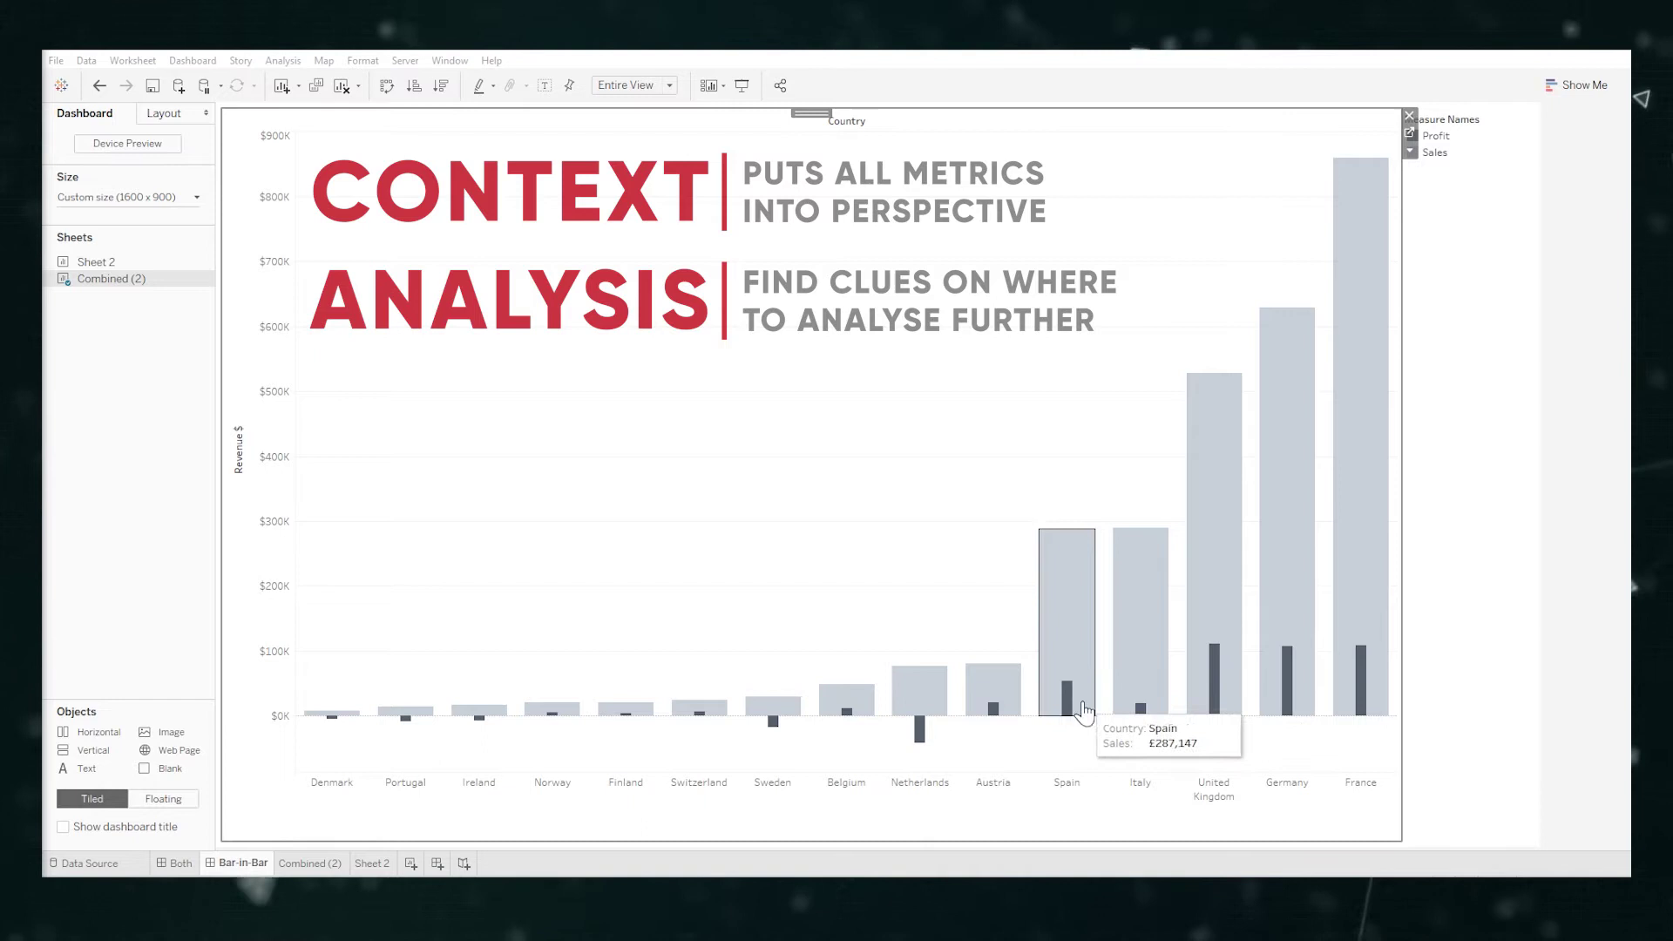
{"action": "mouse_move", "coordinate": [1106, 625]}
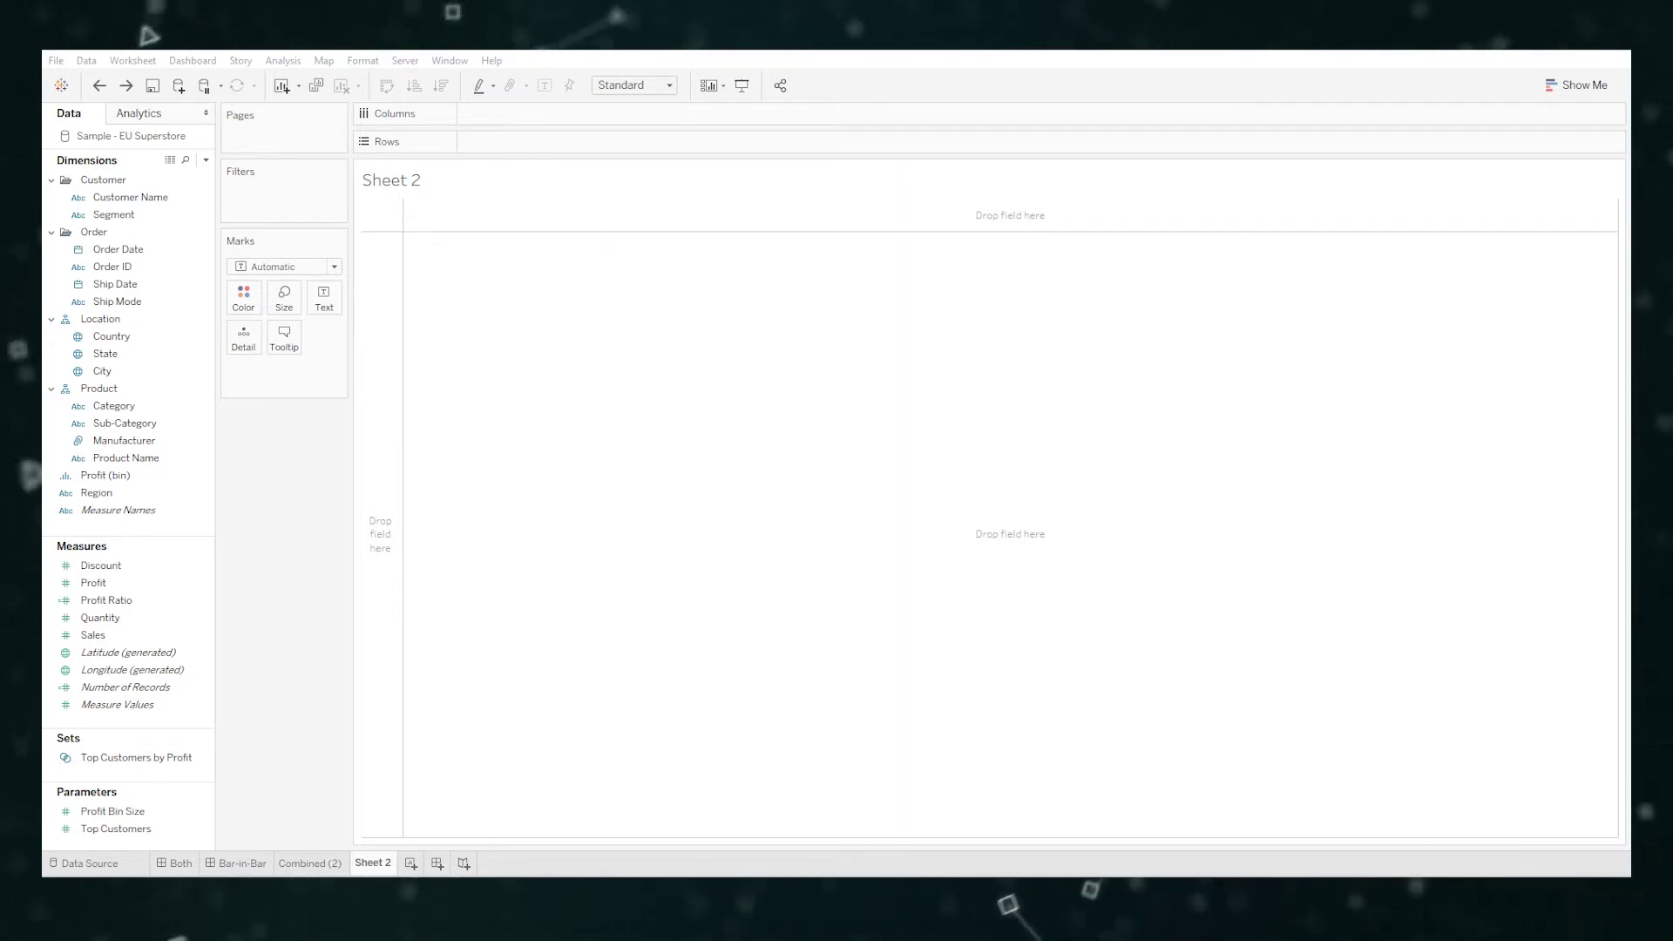
Plot Profit and Sales by Country as side-by-side bars from Show Me.
{"action": "double_click", "coordinate": [91, 583]}
{"action": "double_click", "coordinate": [98, 635]}
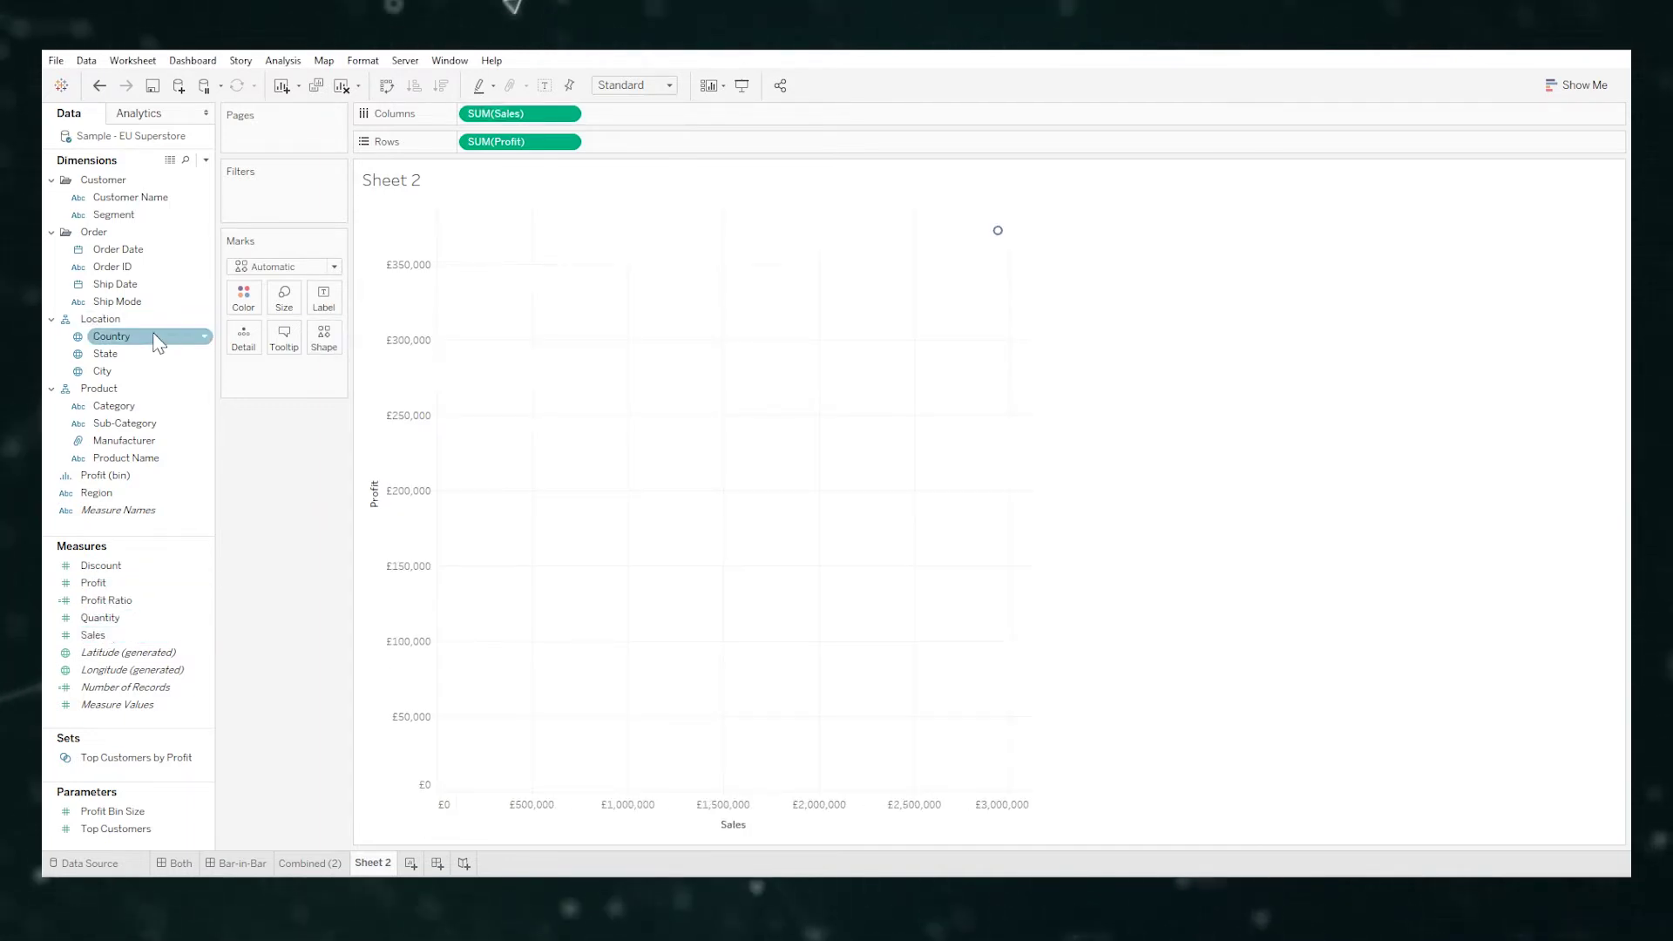
{"action": "double_click", "coordinate": [107, 336]}
{"action": "left_click", "coordinate": [1582, 87]}
{"action": "left_click", "coordinate": [1593, 209]}
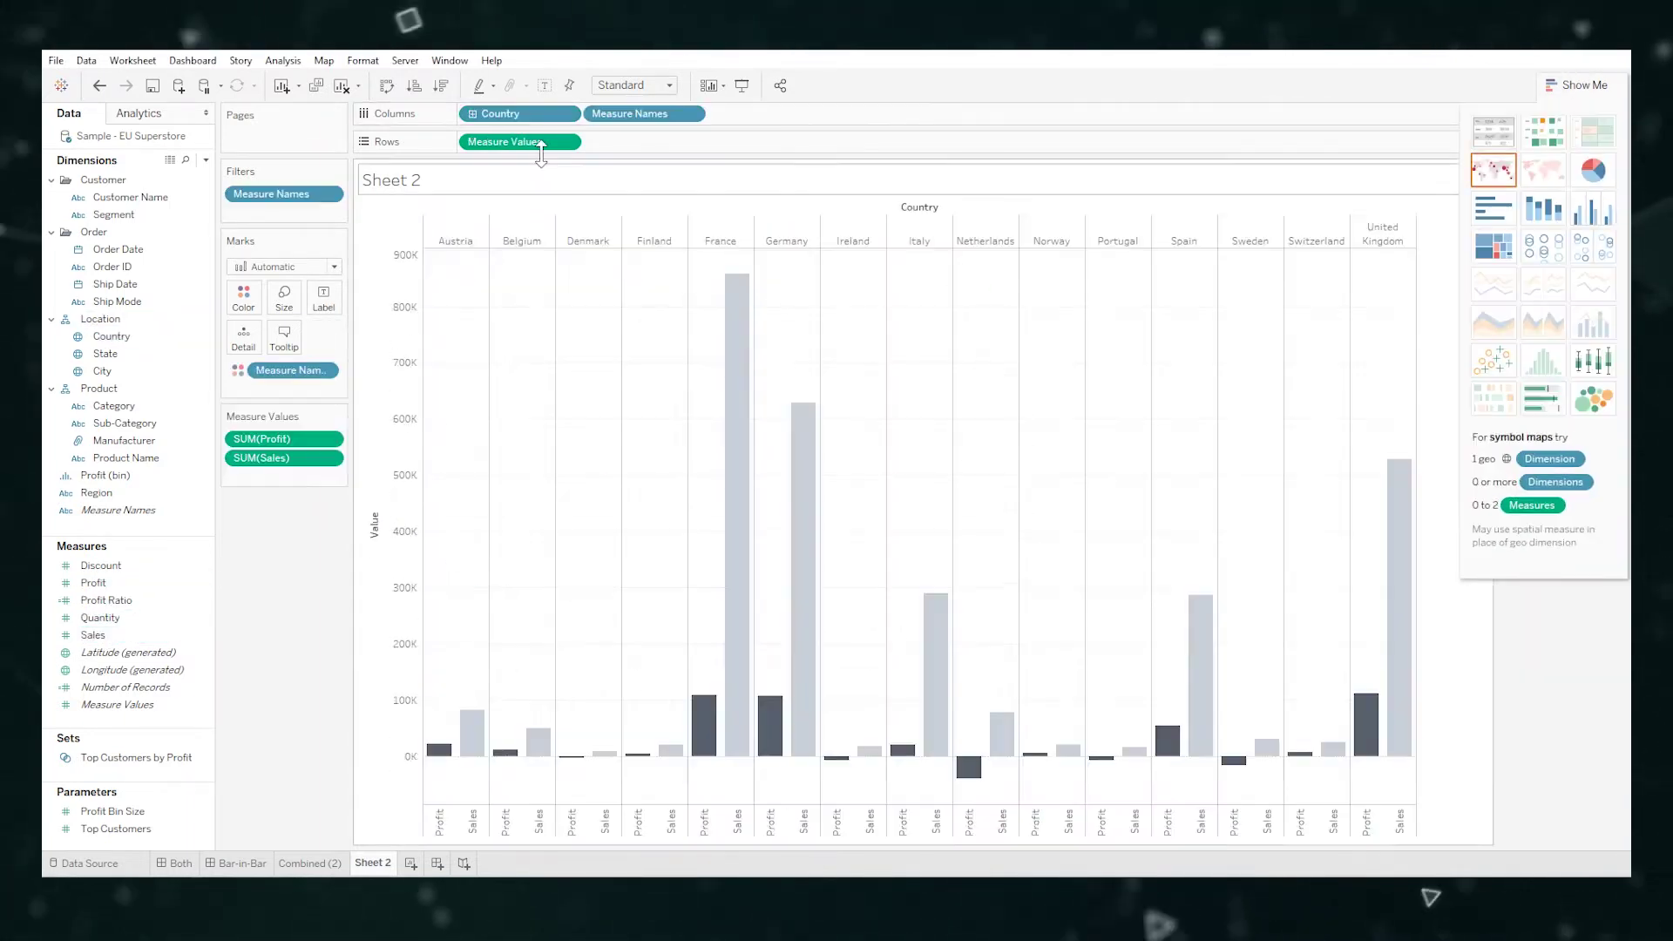
Move Measure Names onto the Marks card and set Stack Marks to Off so Profit overlaps Sales.
{"action": "left_click_drag", "start_coordinate": [643, 113], "coordinate": [284, 297]}
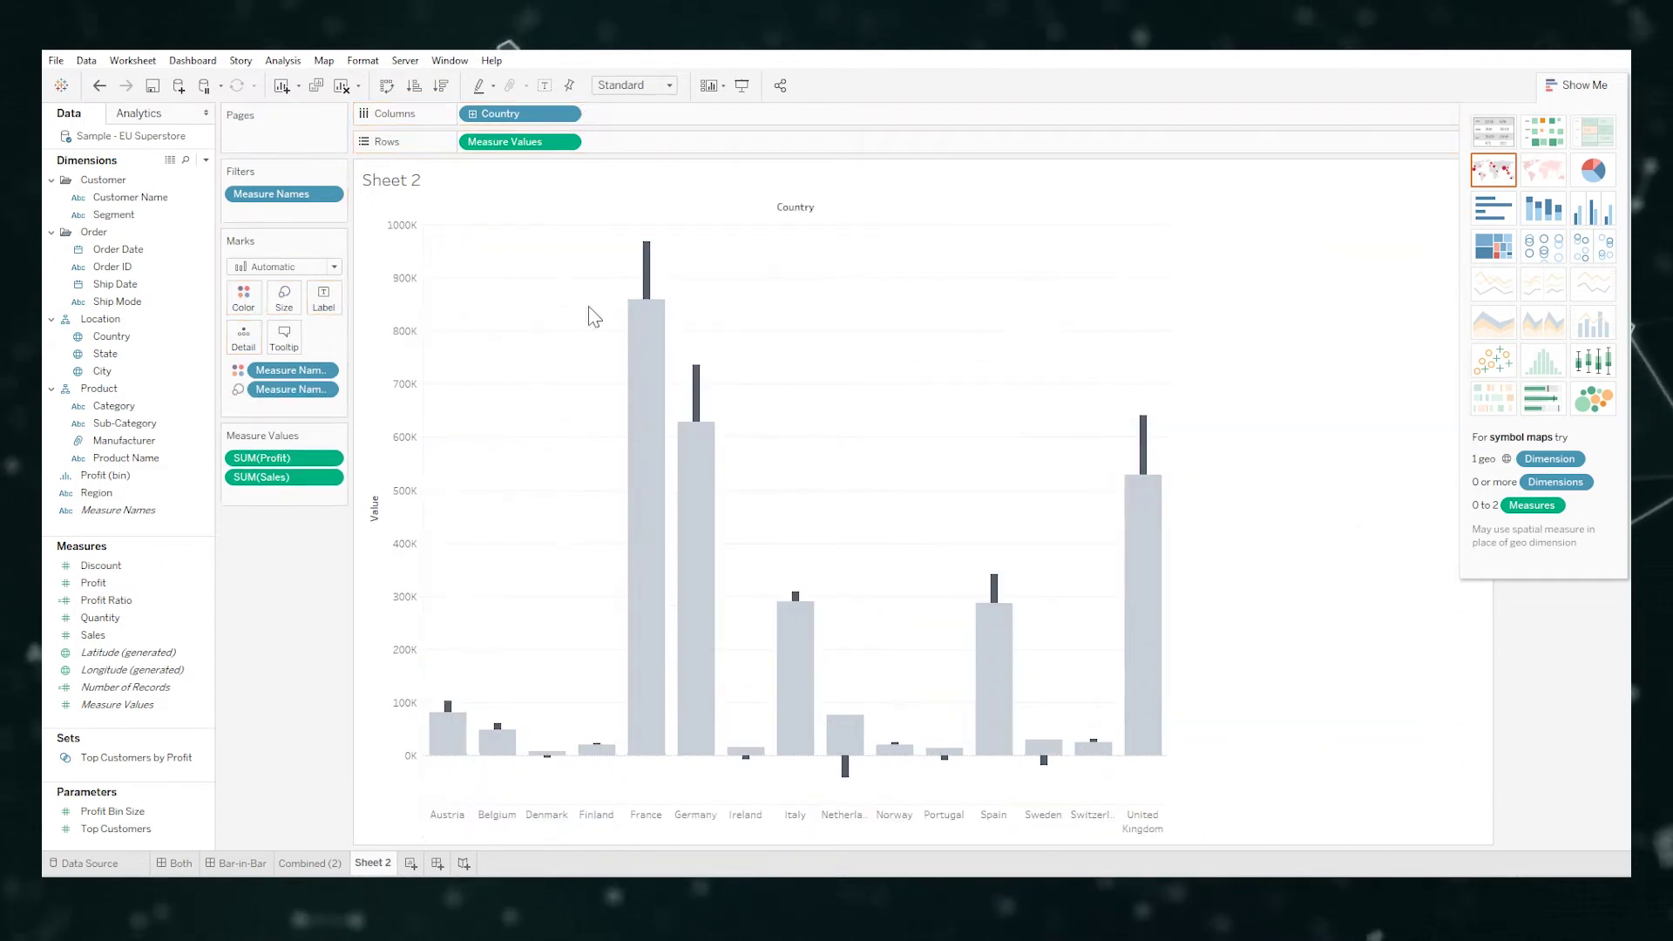
{"action": "left_click", "coordinate": [284, 60]}
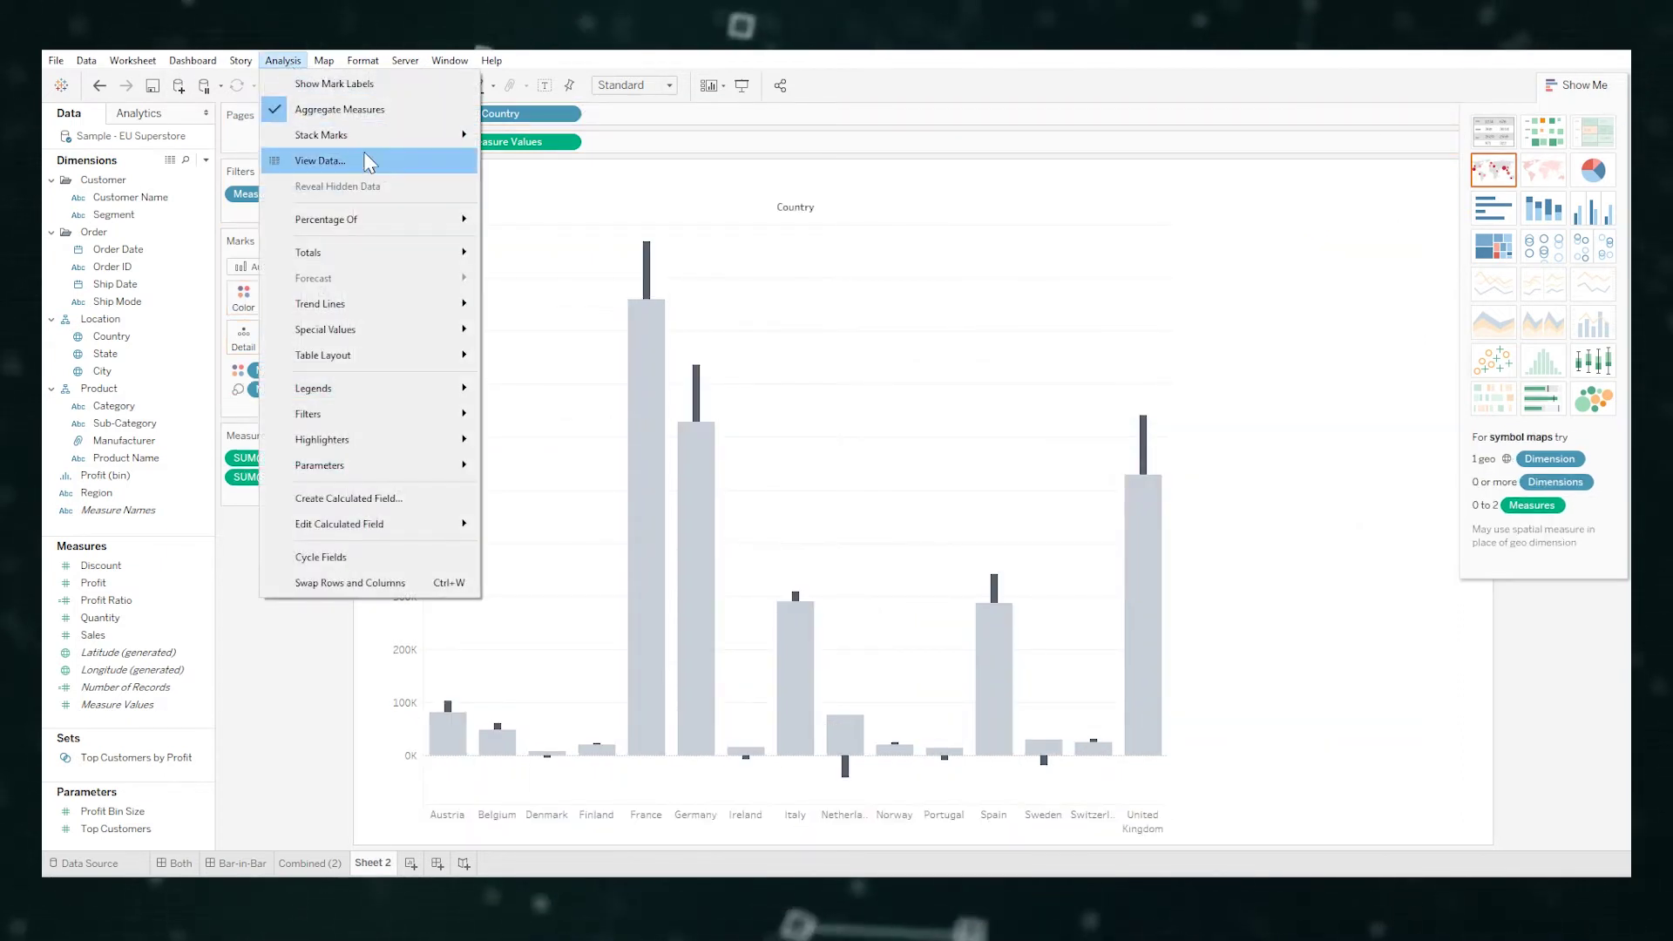
{"action": "mouse_move", "coordinate": [418, 135]}
{"action": "left_click", "coordinate": [518, 197]}
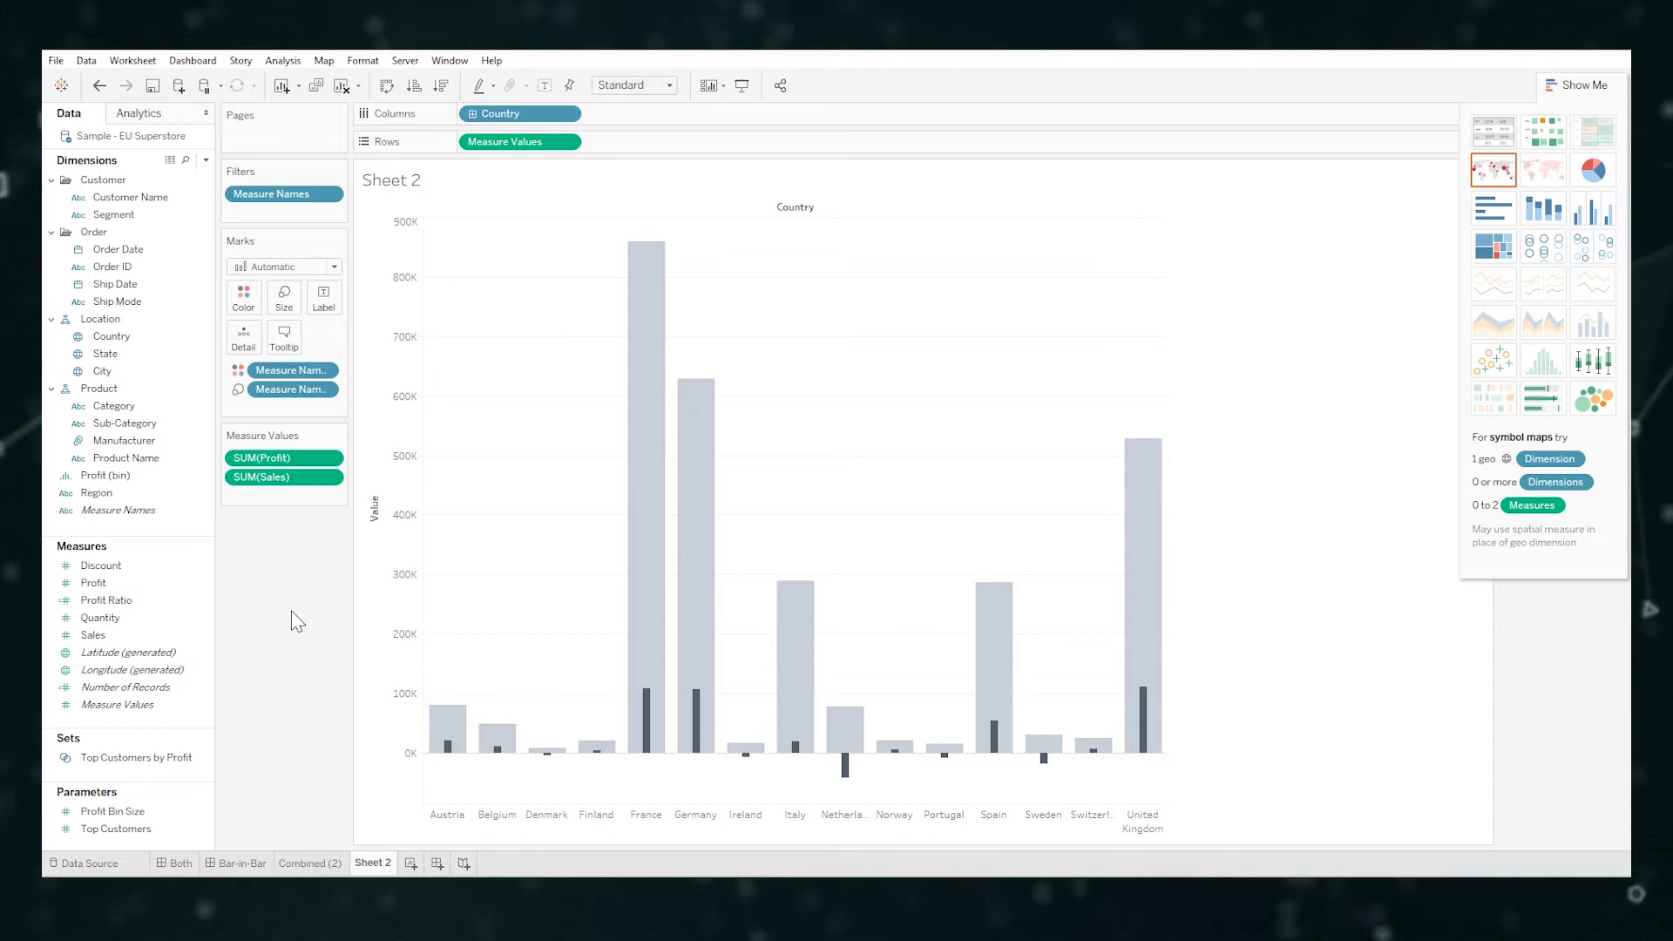
Create Sheet 4, close Show Me, and plot Sales against Profit with a coloured mark per Country.
{"action": "left_click", "coordinate": [411, 862]}
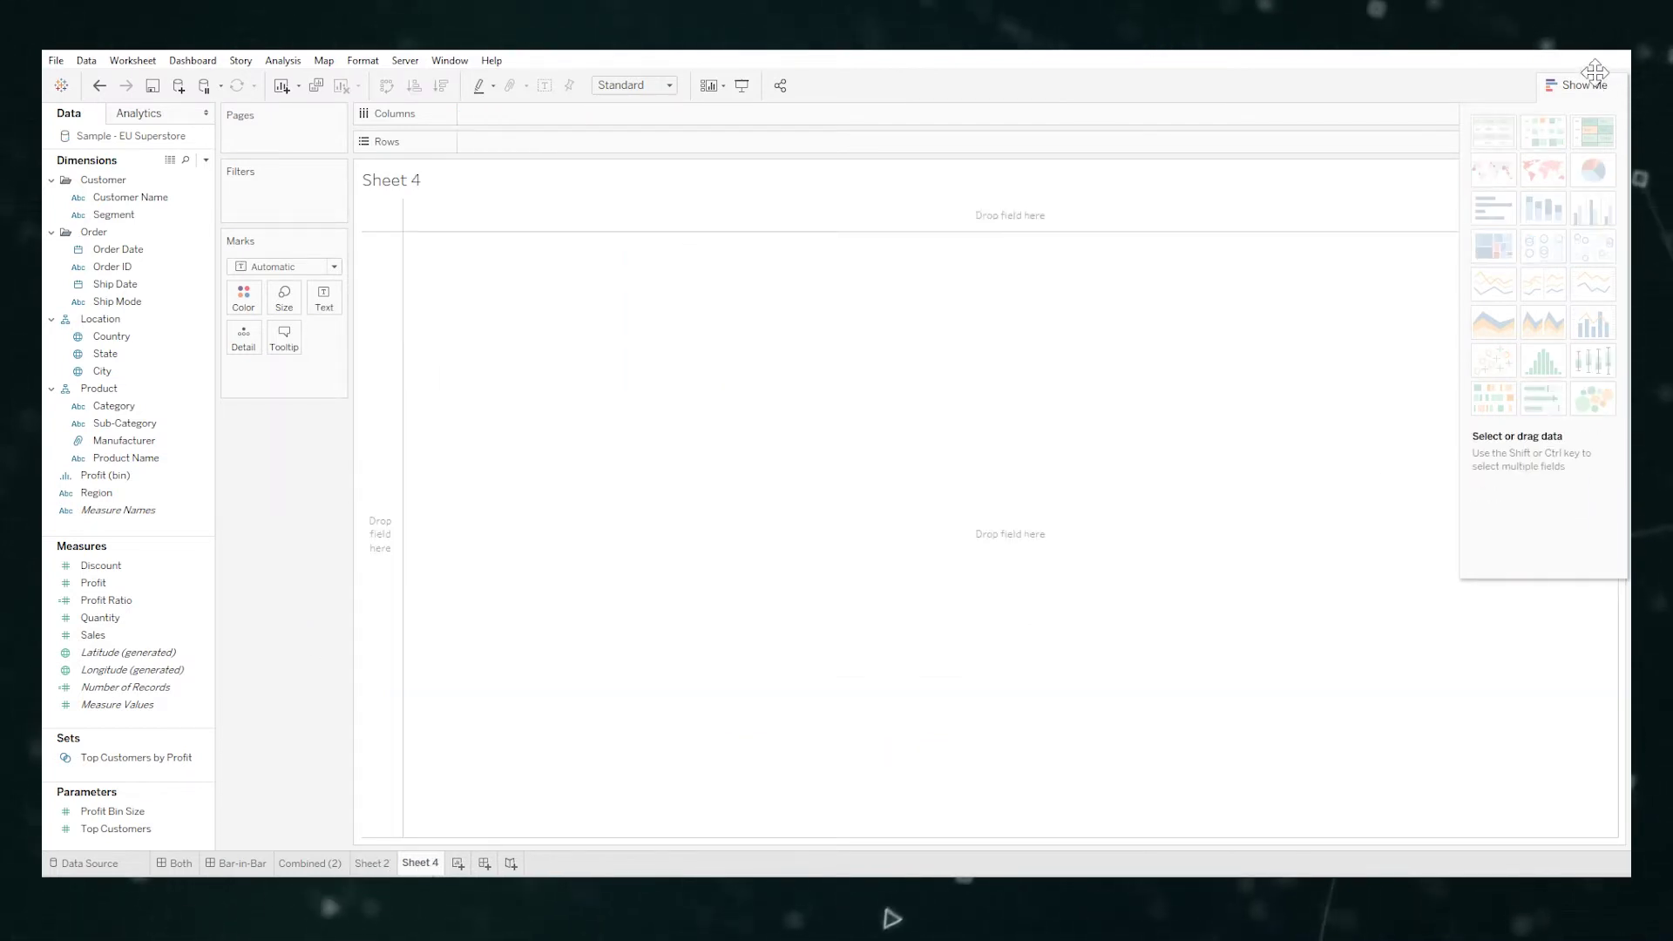
{"action": "left_click", "coordinate": [1592, 82]}
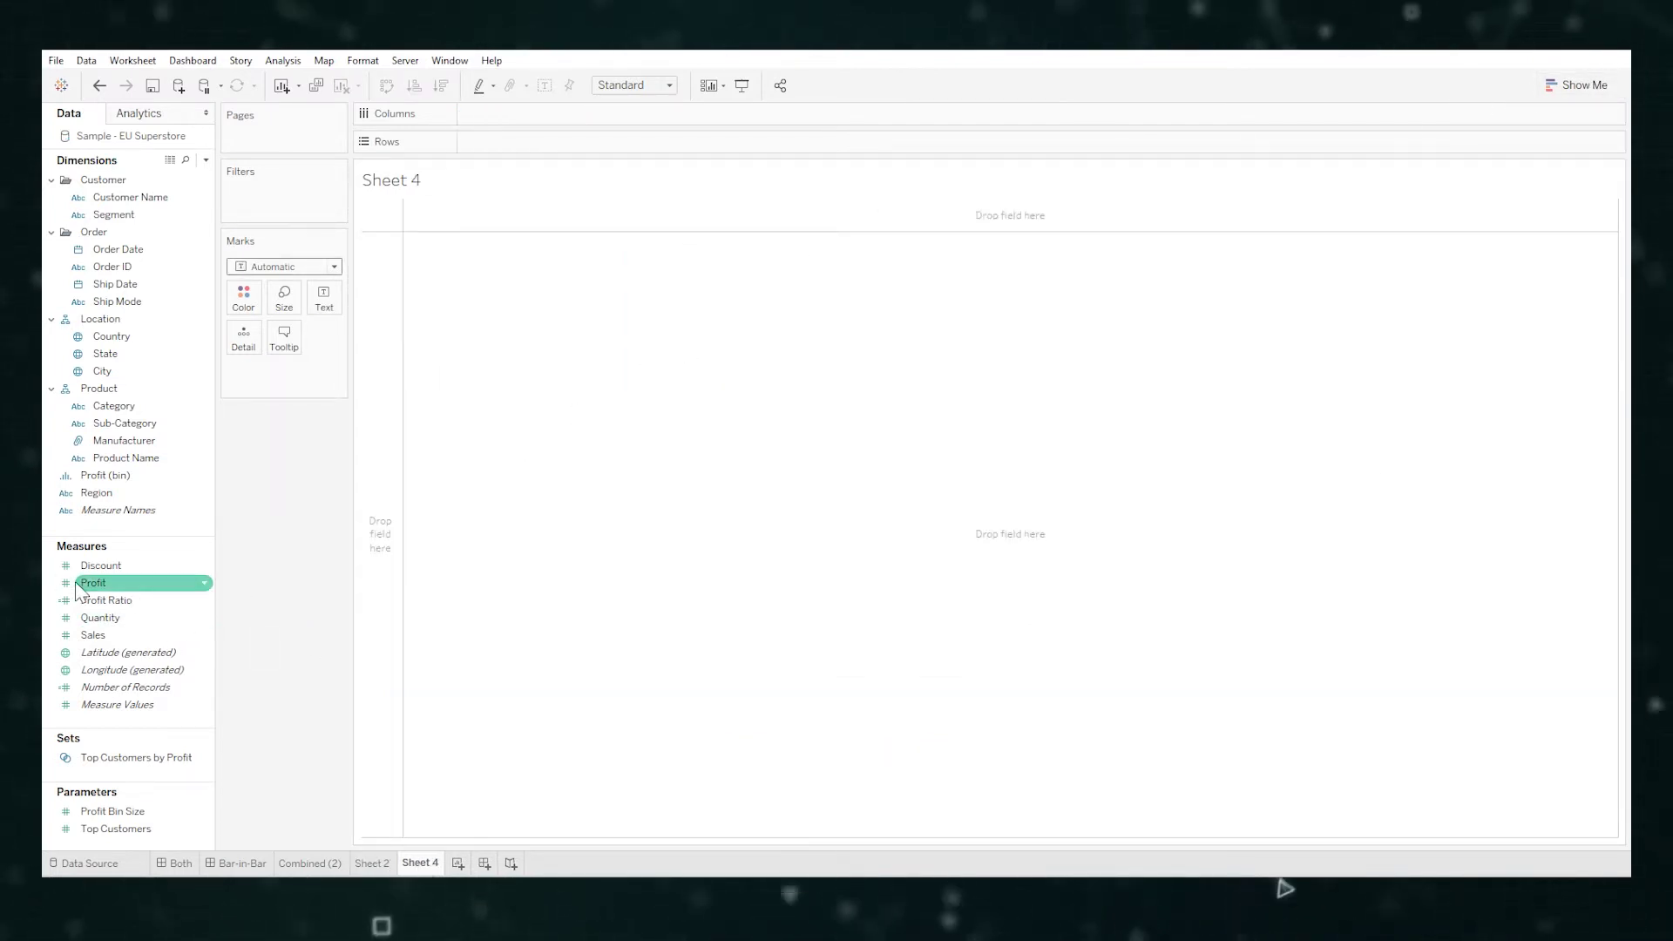
{"action": "double_click", "coordinate": [125, 587]}
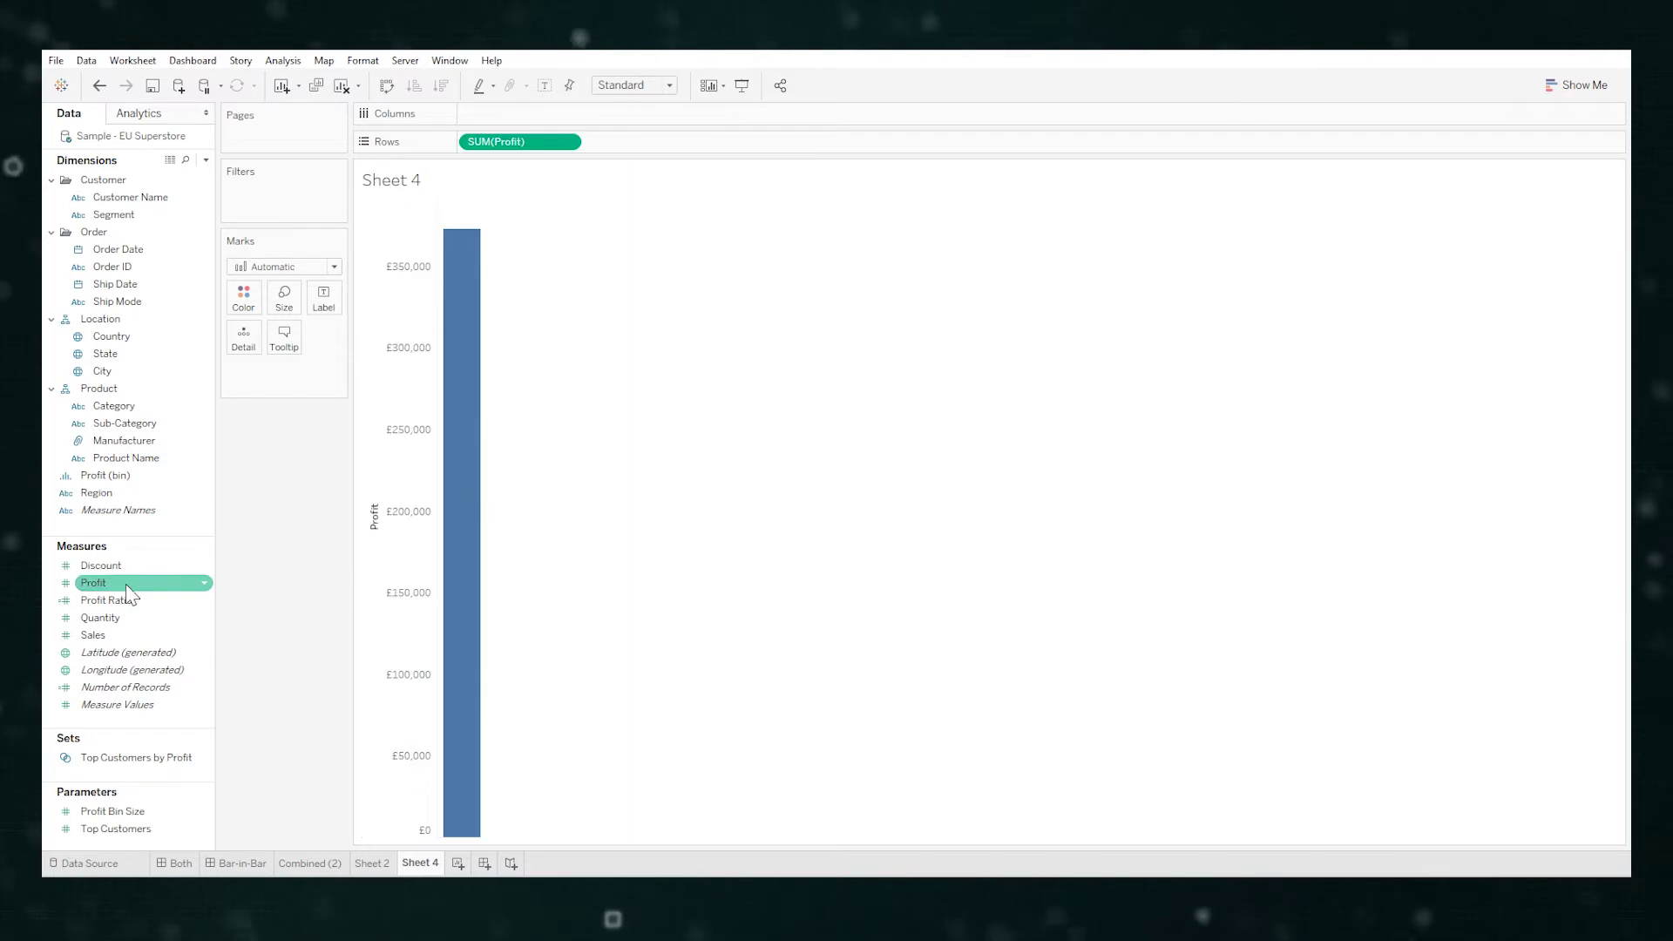
{"action": "double_click", "coordinate": [119, 637]}
{"action": "double_click", "coordinate": [122, 337]}
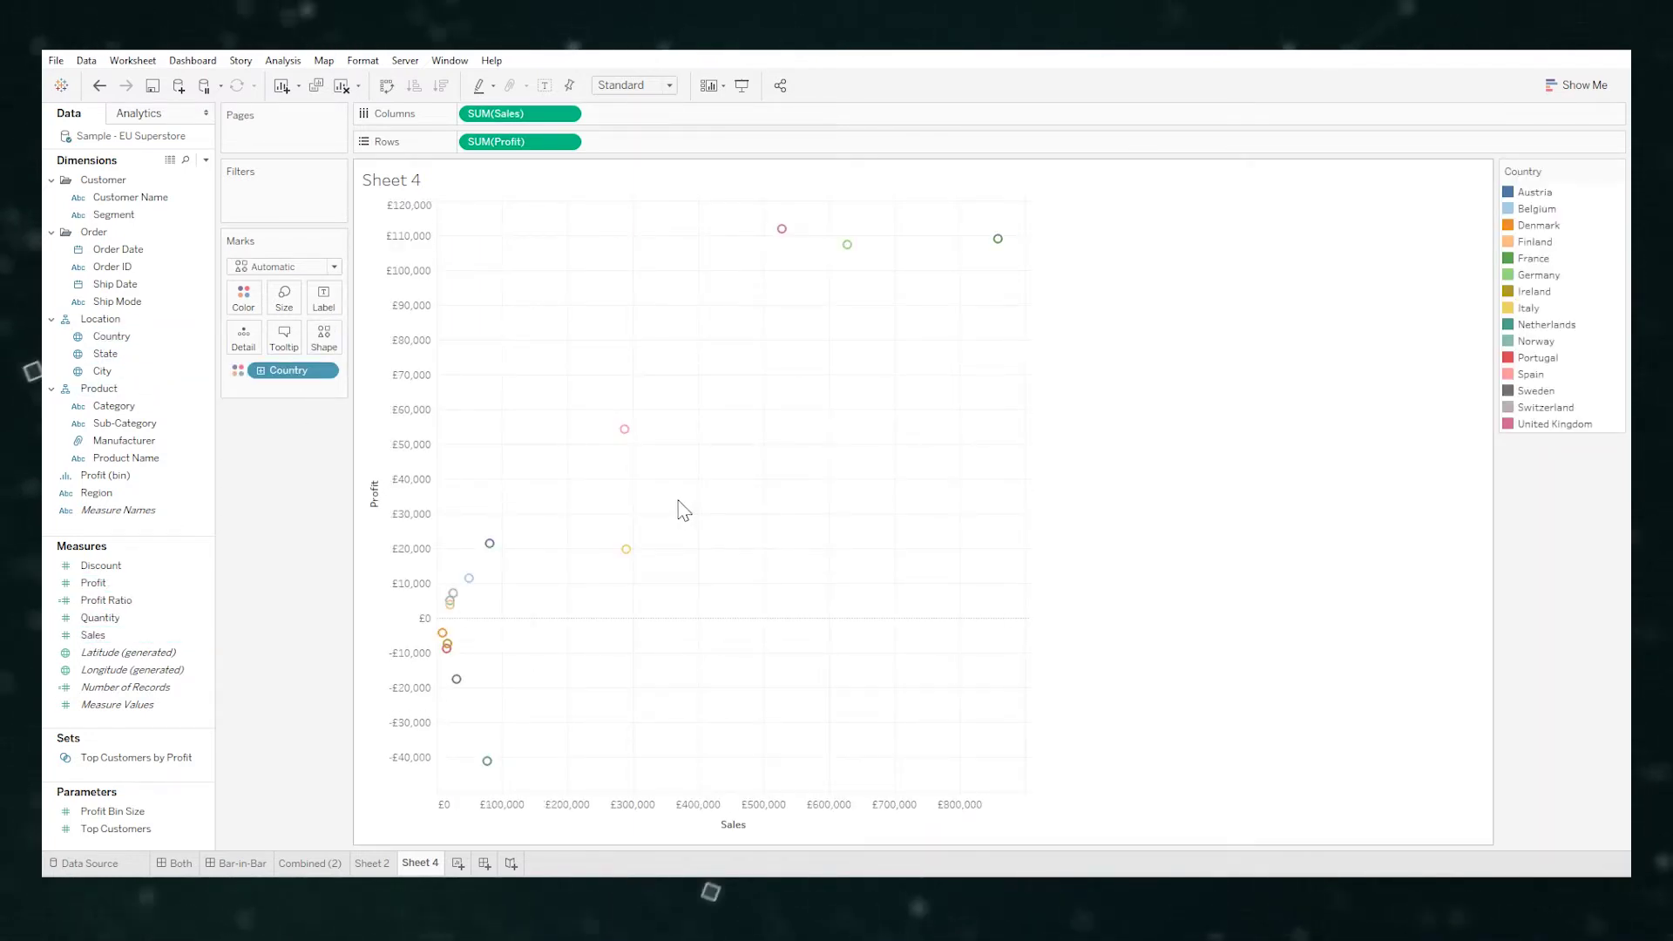
Apply side-by-side bars, then move Measure Names from Columns to Size so Profit bars are thinner.
{"action": "left_click", "coordinate": [1594, 94]}
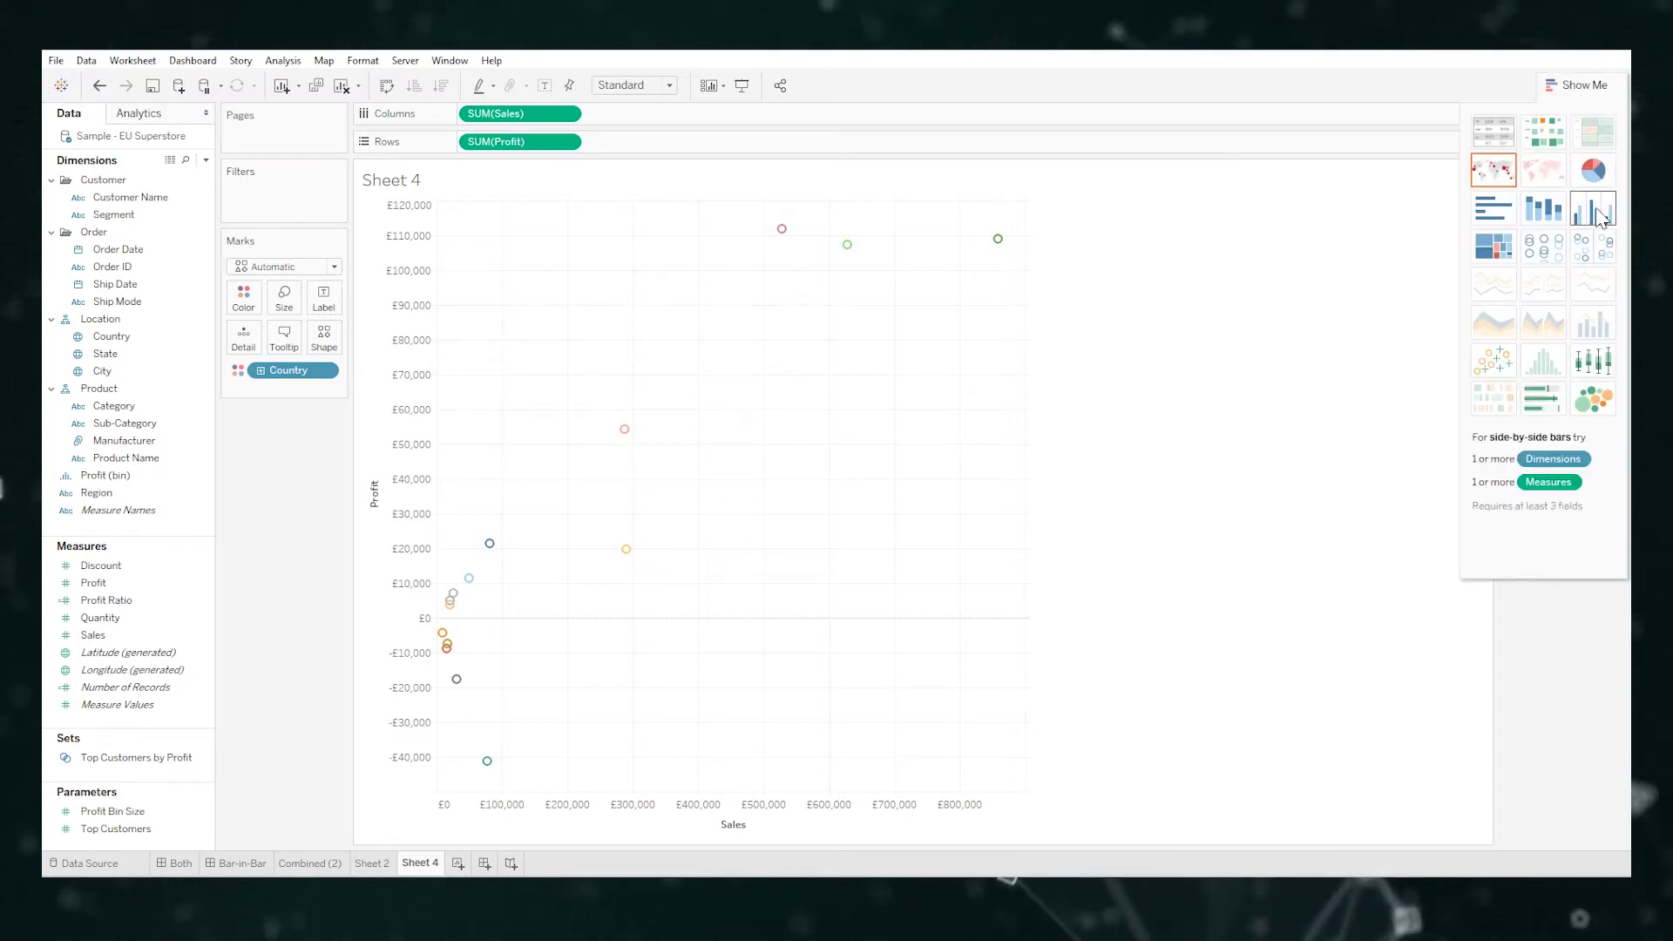
{"action": "left_click", "coordinate": [1596, 214]}
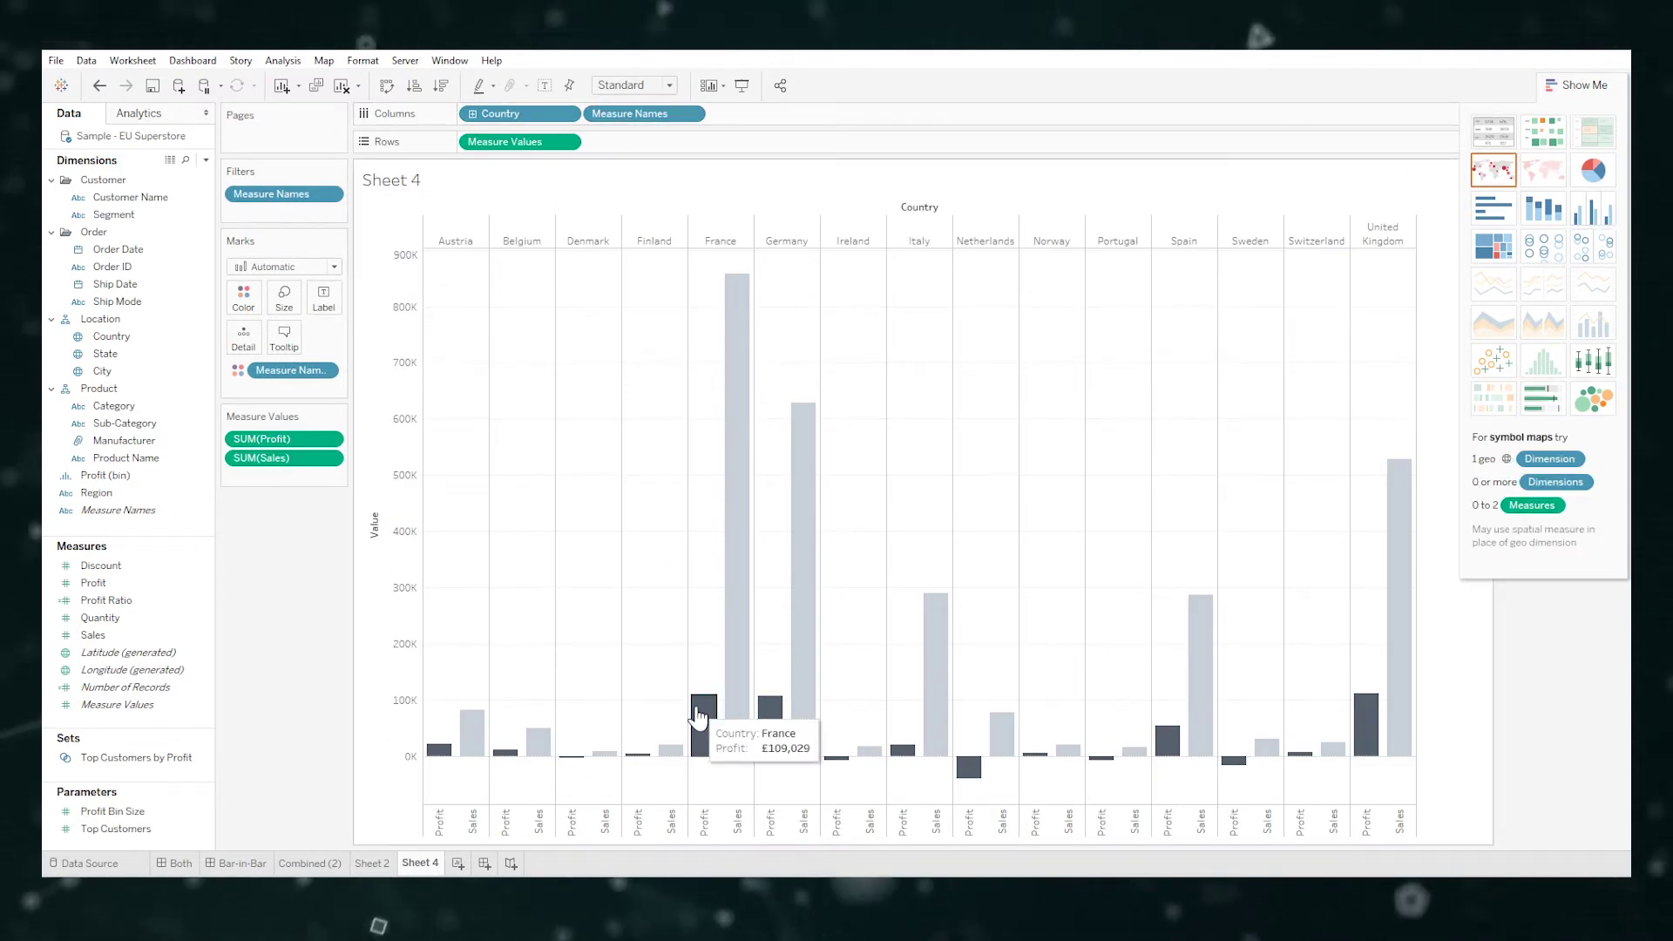
{"action": "mouse_move", "coordinate": [732, 713]}
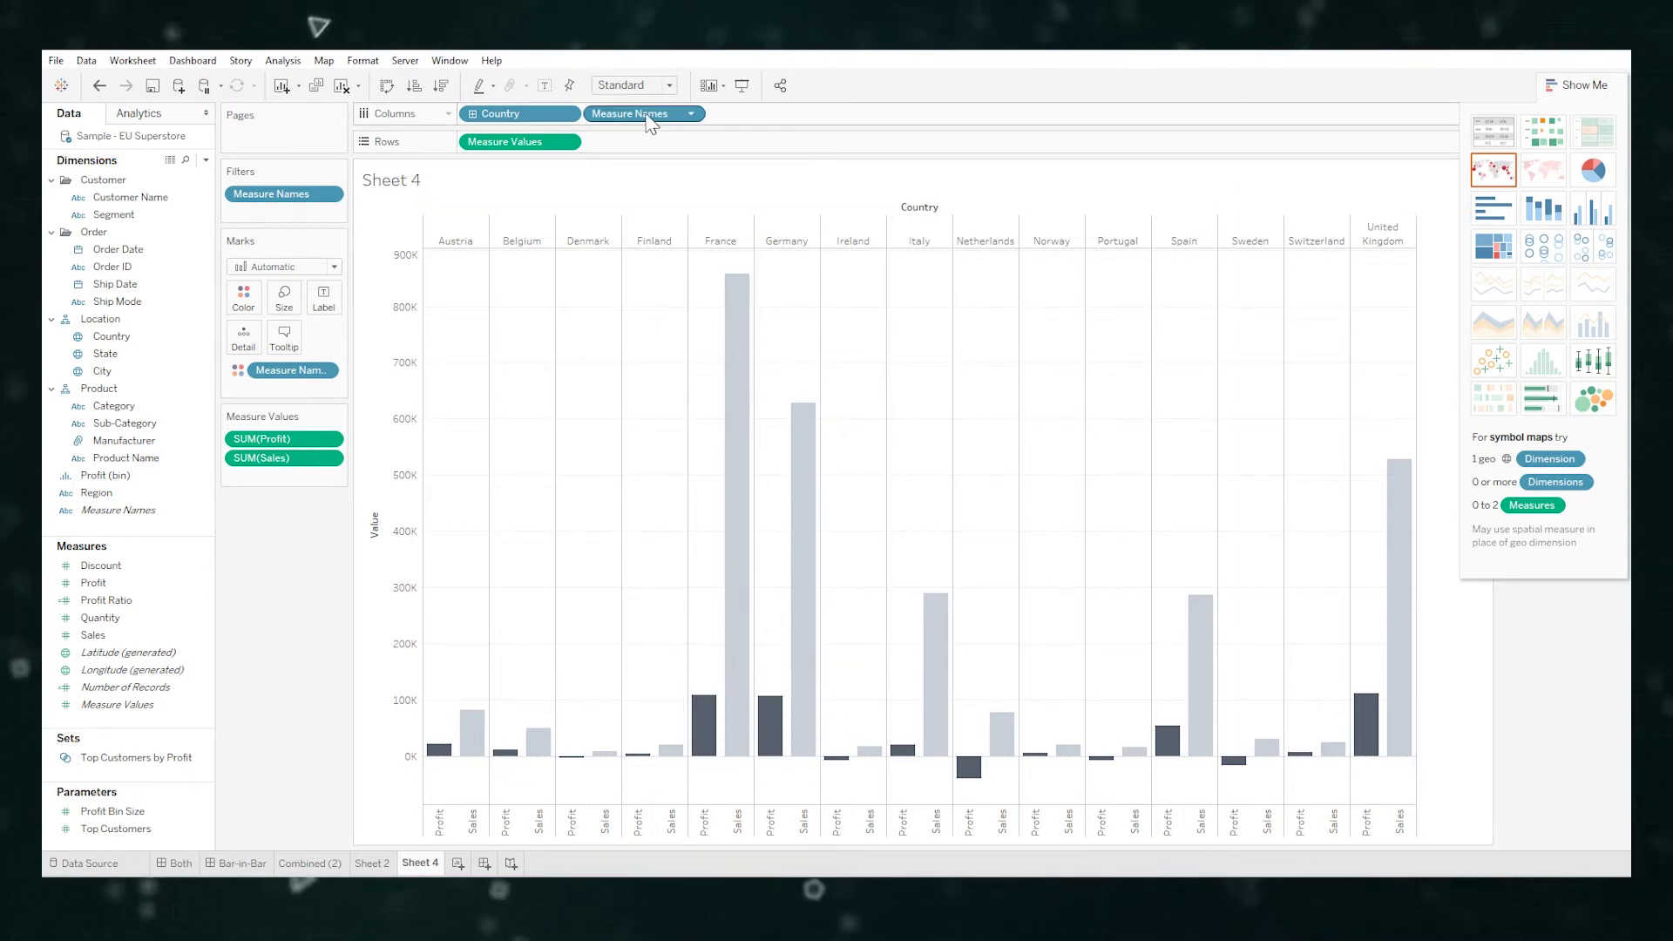
{"action": "left_click_drag", "start_coordinate": [649, 122], "coordinate": [351, 566]}
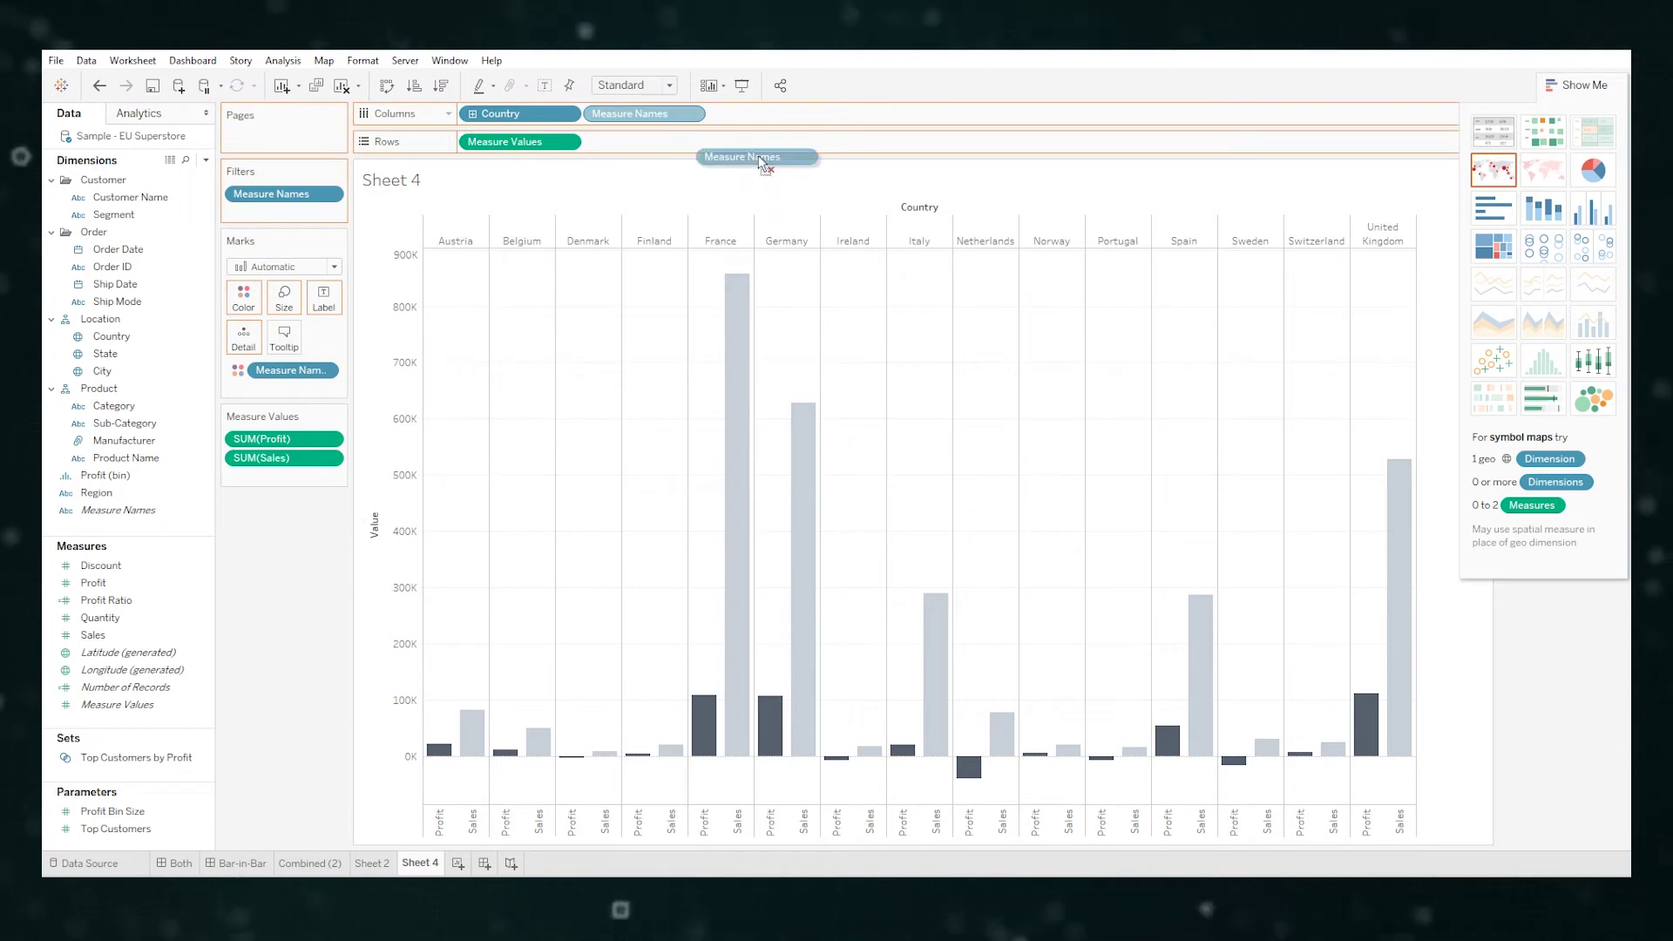
{"action": "left_click_drag", "start_coordinate": [348, 277], "coordinate": [285, 300]}
{"action": "mouse_move", "coordinate": [655, 290]}
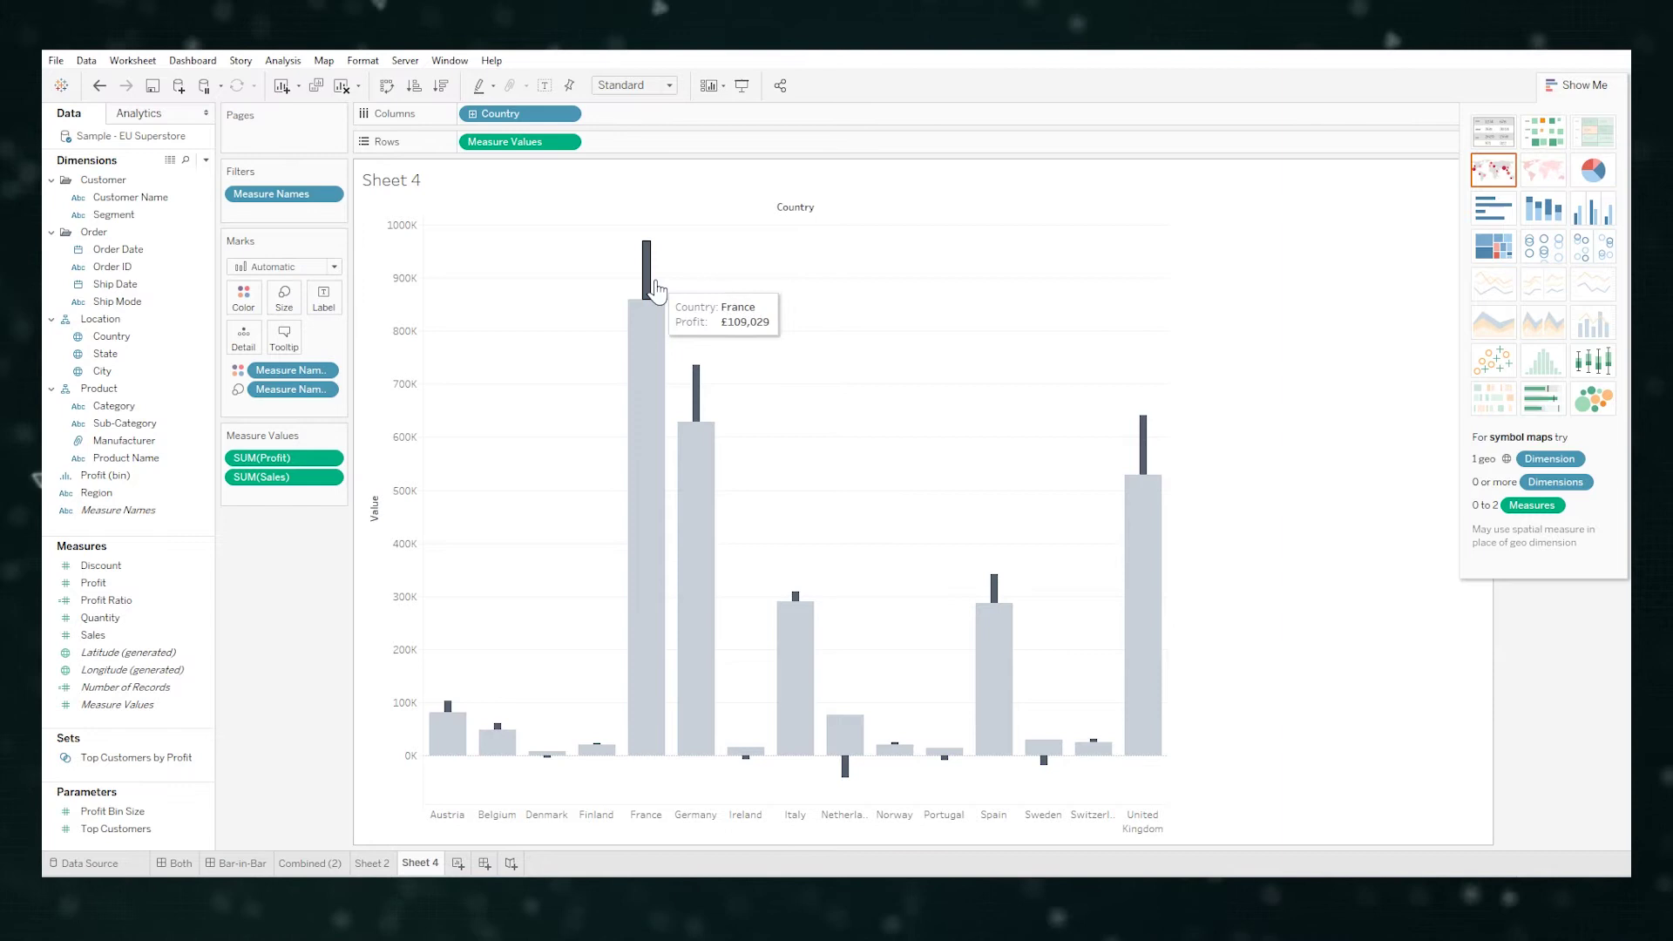
{"action": "mouse_move", "coordinate": [645, 332]}
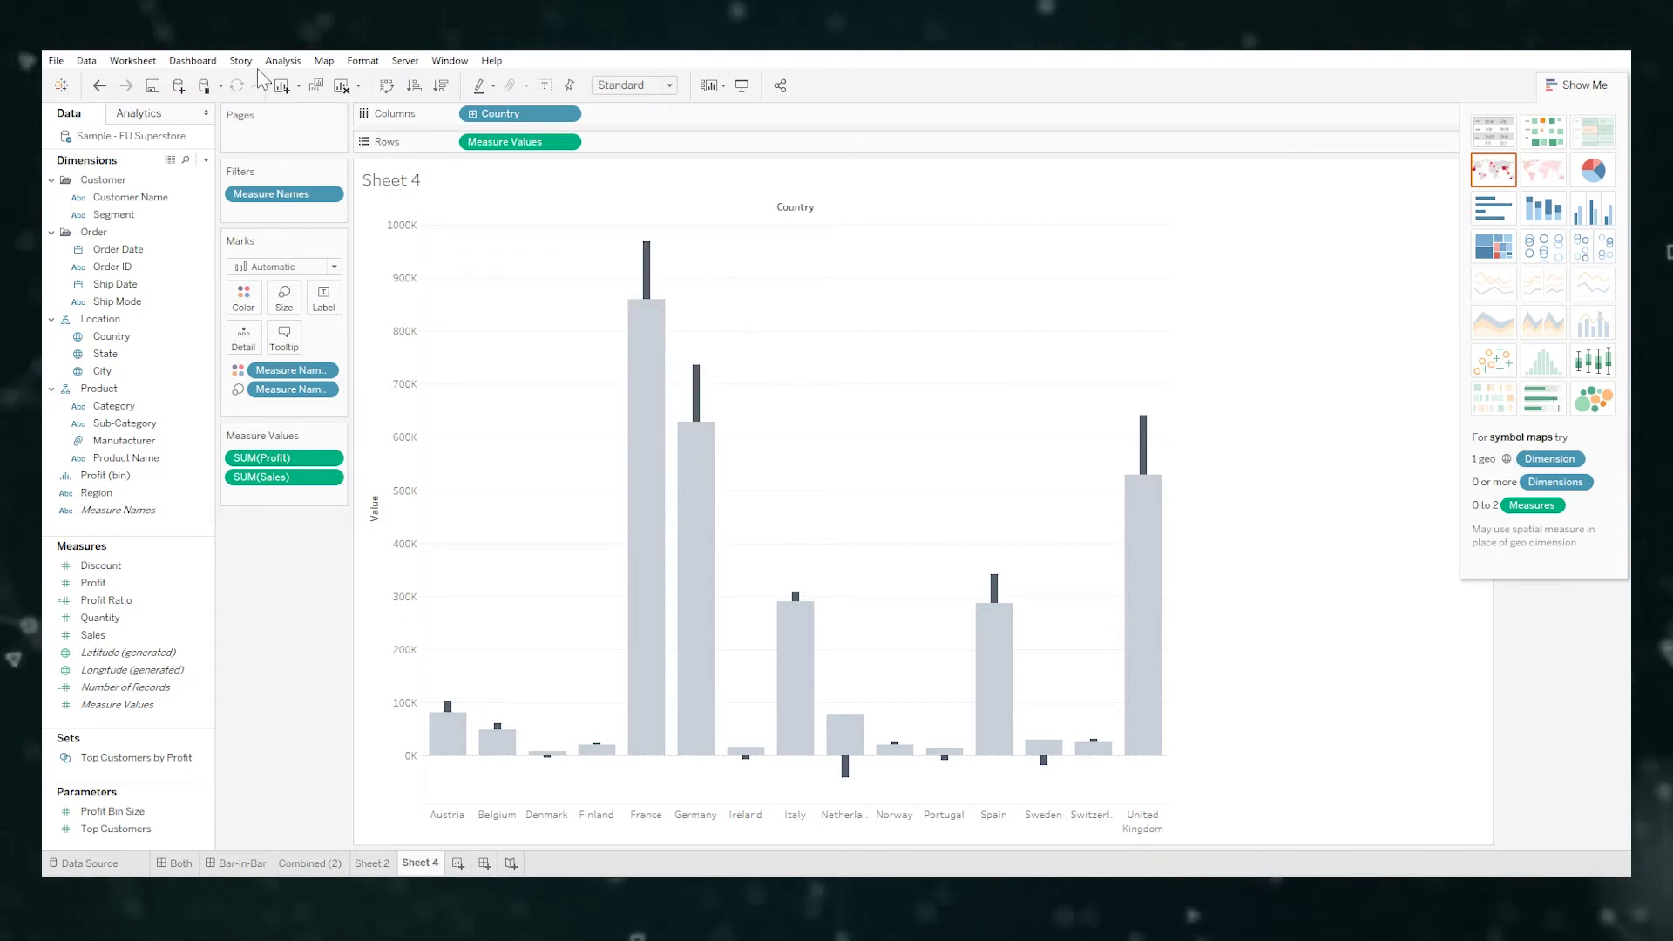
Set Analysis > Stack Marks to Off and close the Show Me panel to reveal the legends.
{"action": "left_click", "coordinate": [291, 63]}
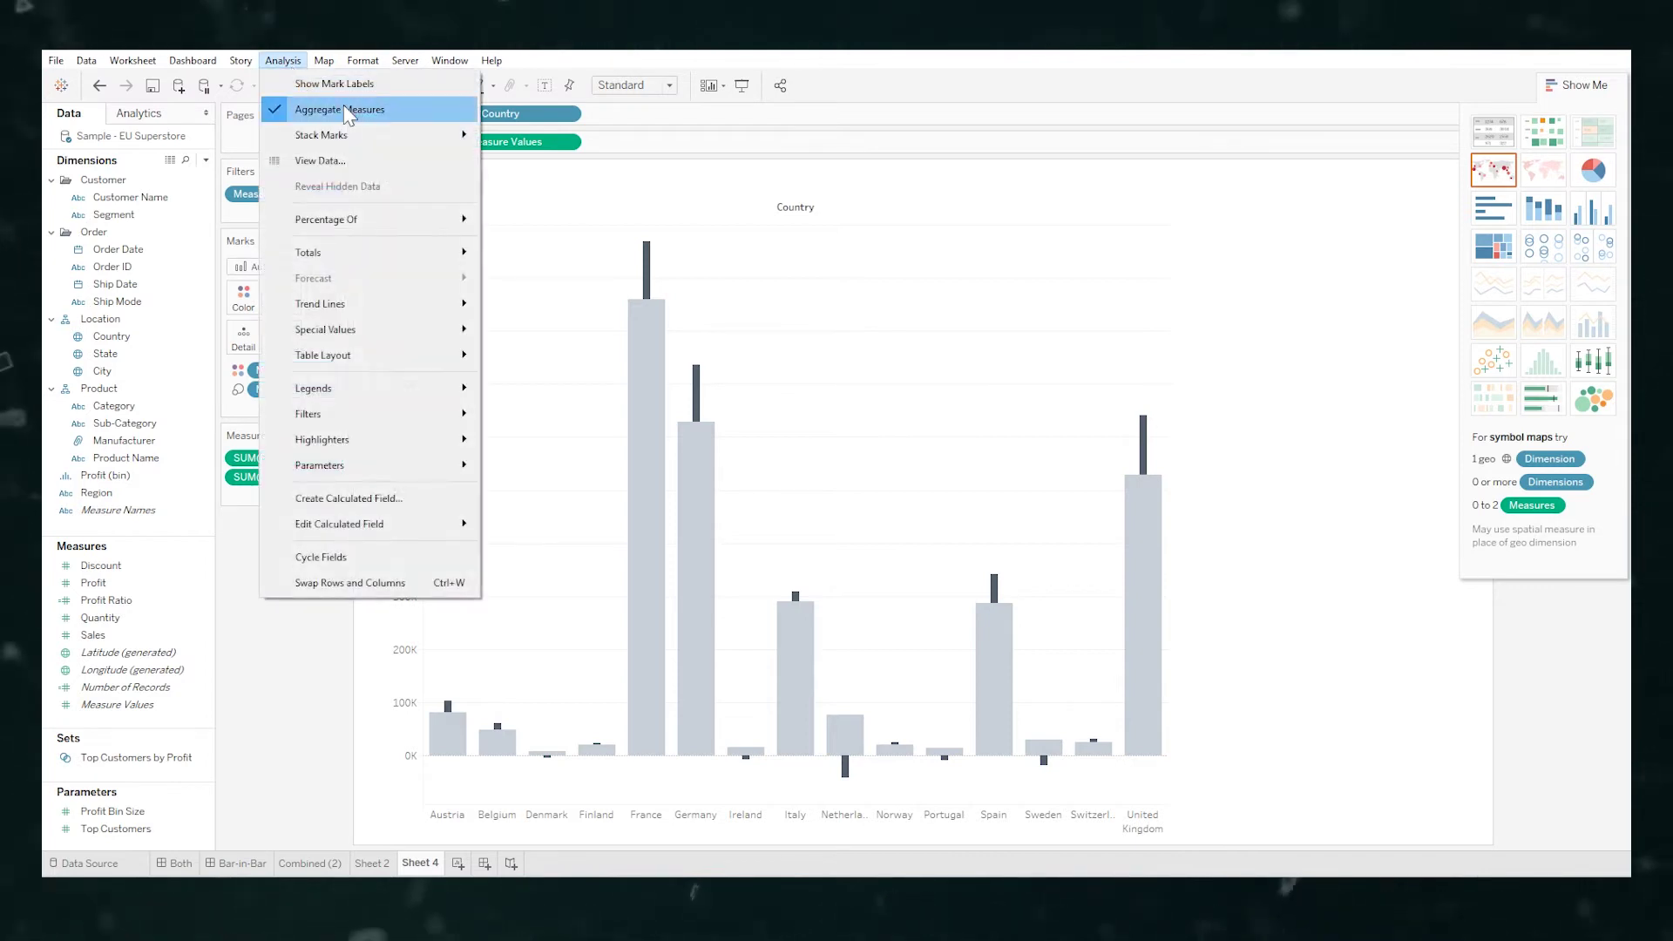
{"action": "mouse_move", "coordinate": [470, 138]}
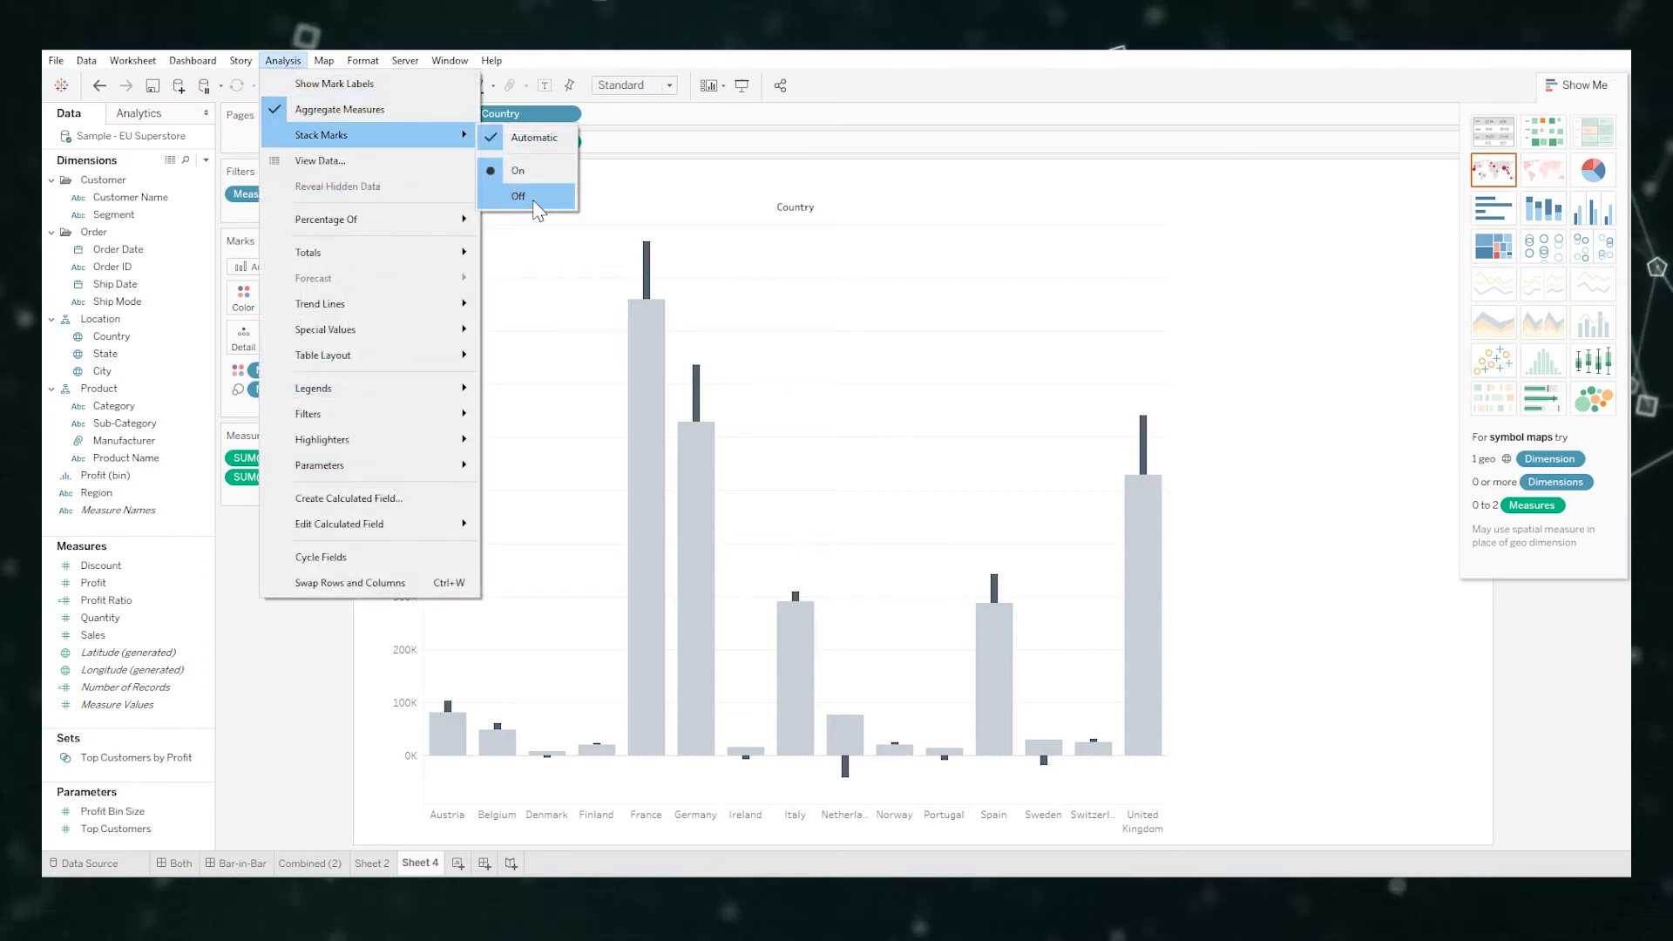
{"action": "left_click", "coordinate": [534, 202]}
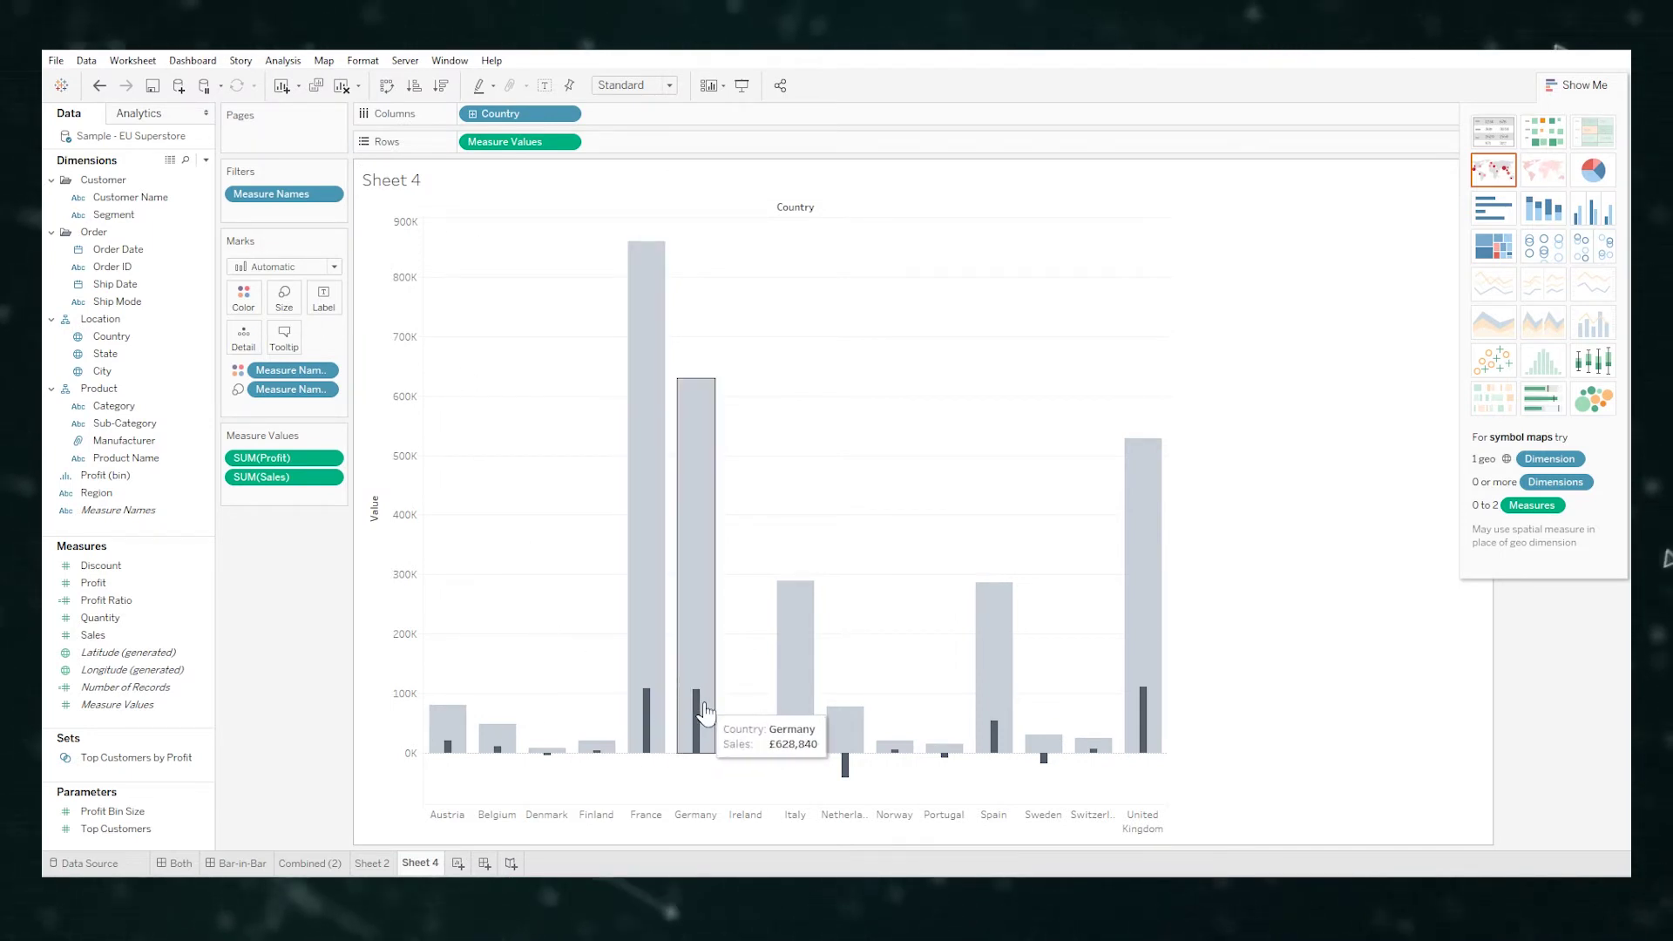
{"action": "left_click", "coordinate": [1582, 87]}
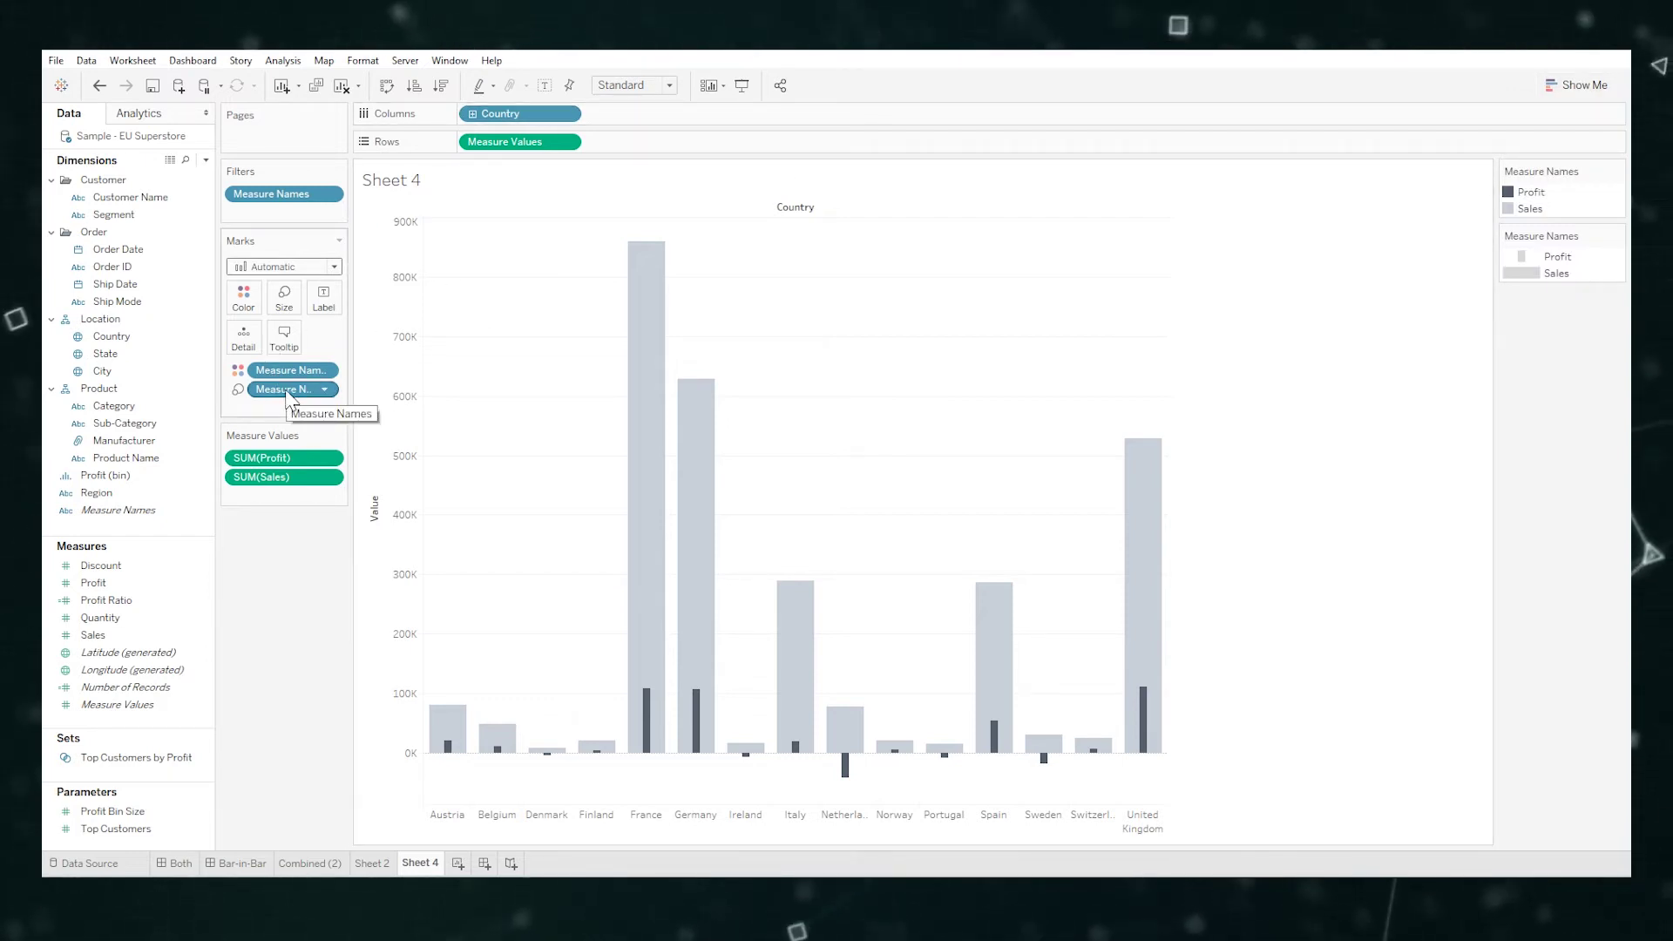
{"action": "left_click_drag", "start_coordinate": [288, 394], "coordinate": [293, 584]}
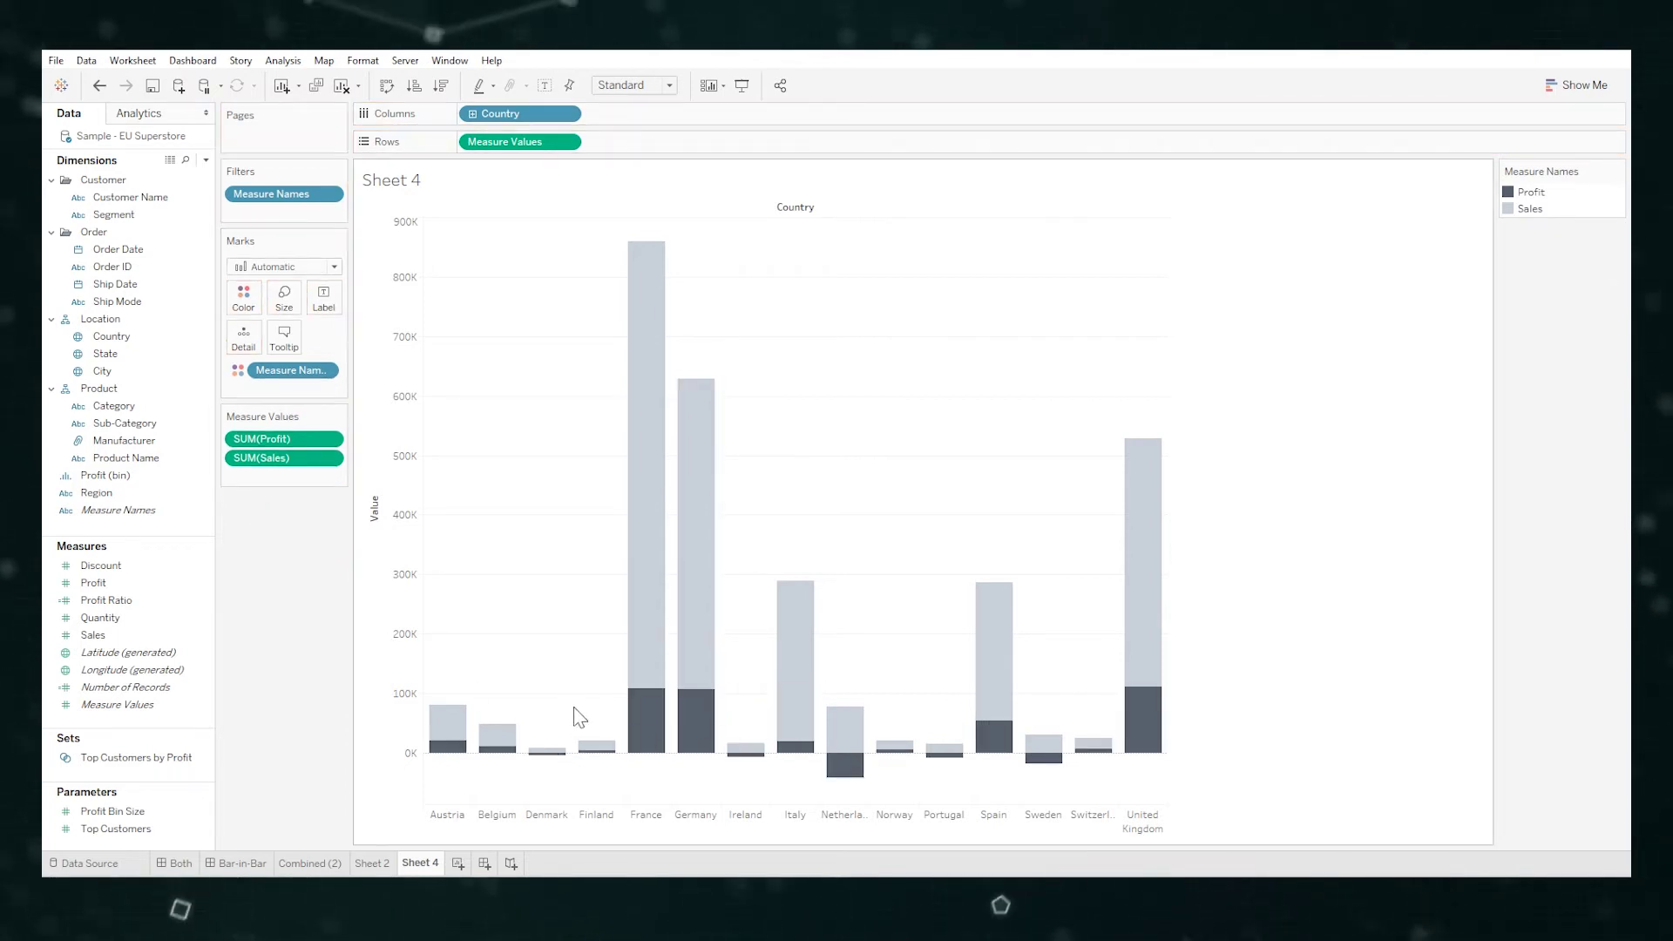
{"action": "mouse_move", "coordinate": [711, 684]}
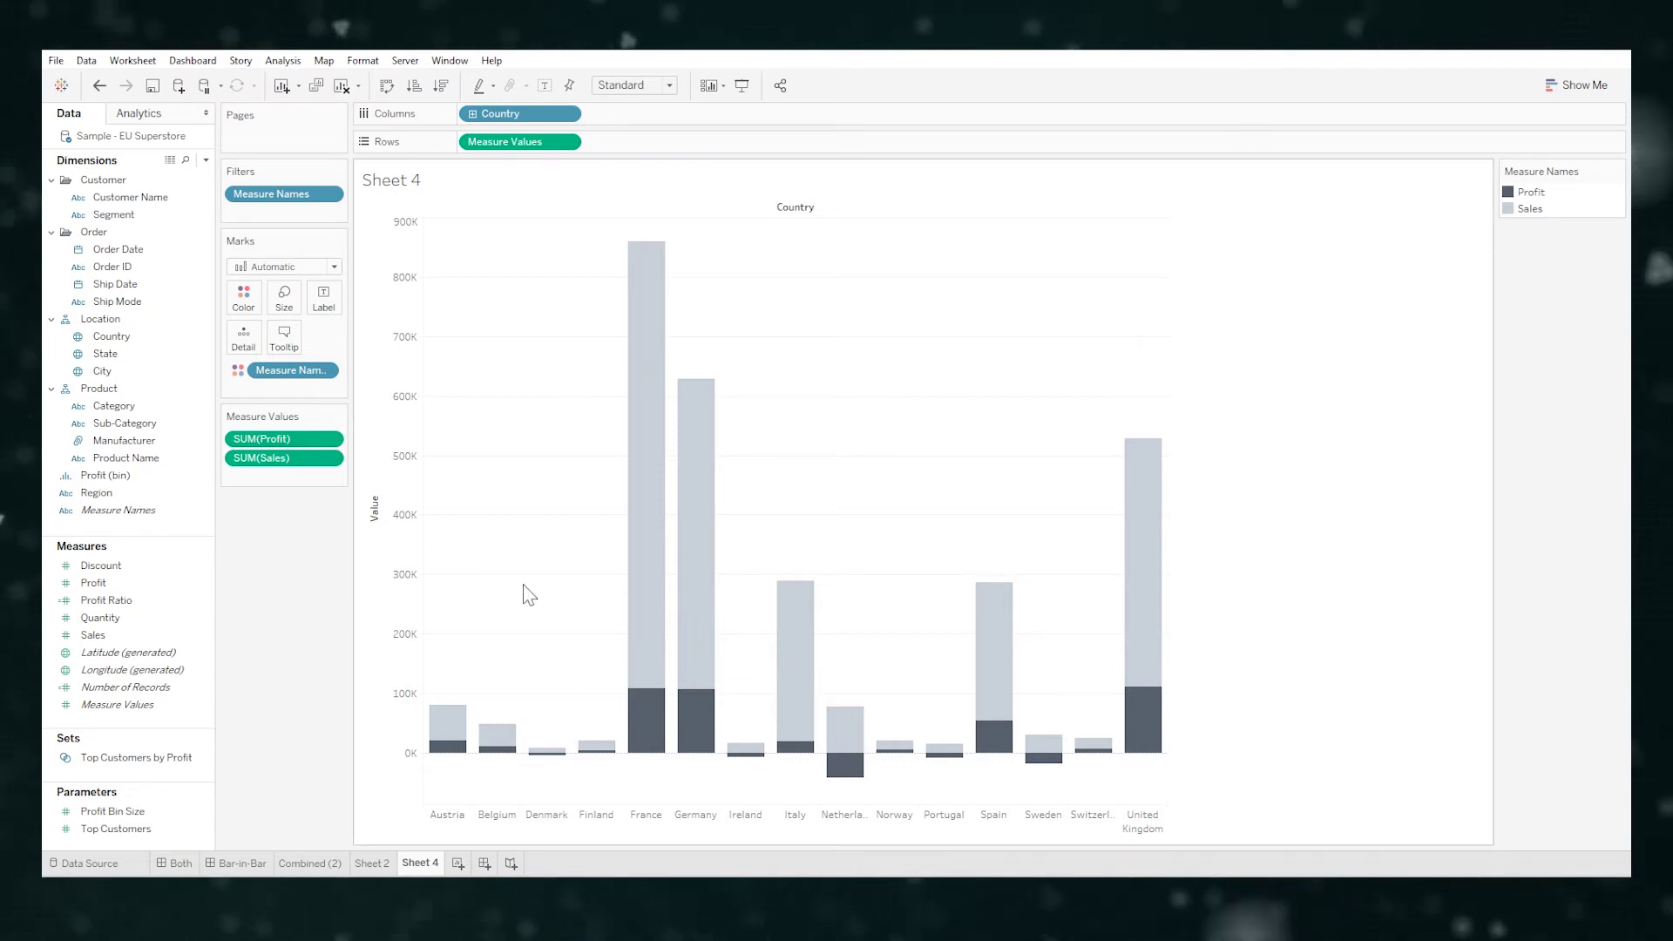
{"action": "left_click", "coordinate": [1533, 193]}
{"action": "left_click_drag", "start_coordinate": [1537, 200], "coordinate": [1622, 213]}
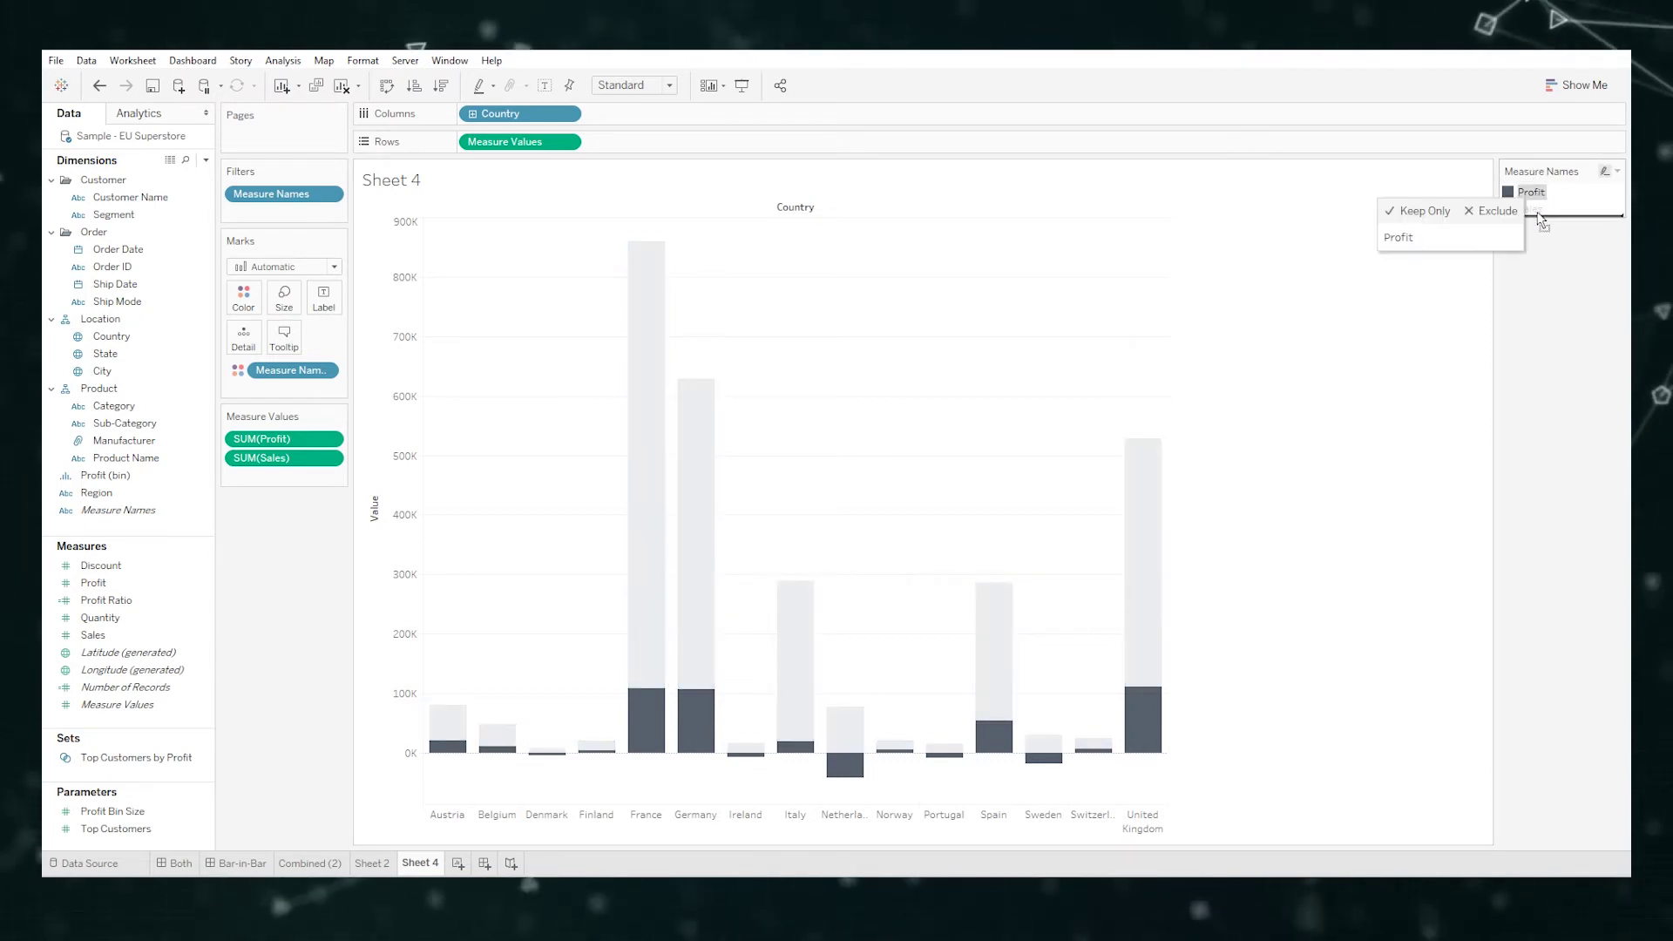
{"action": "left_click", "coordinate": [780, 454]}
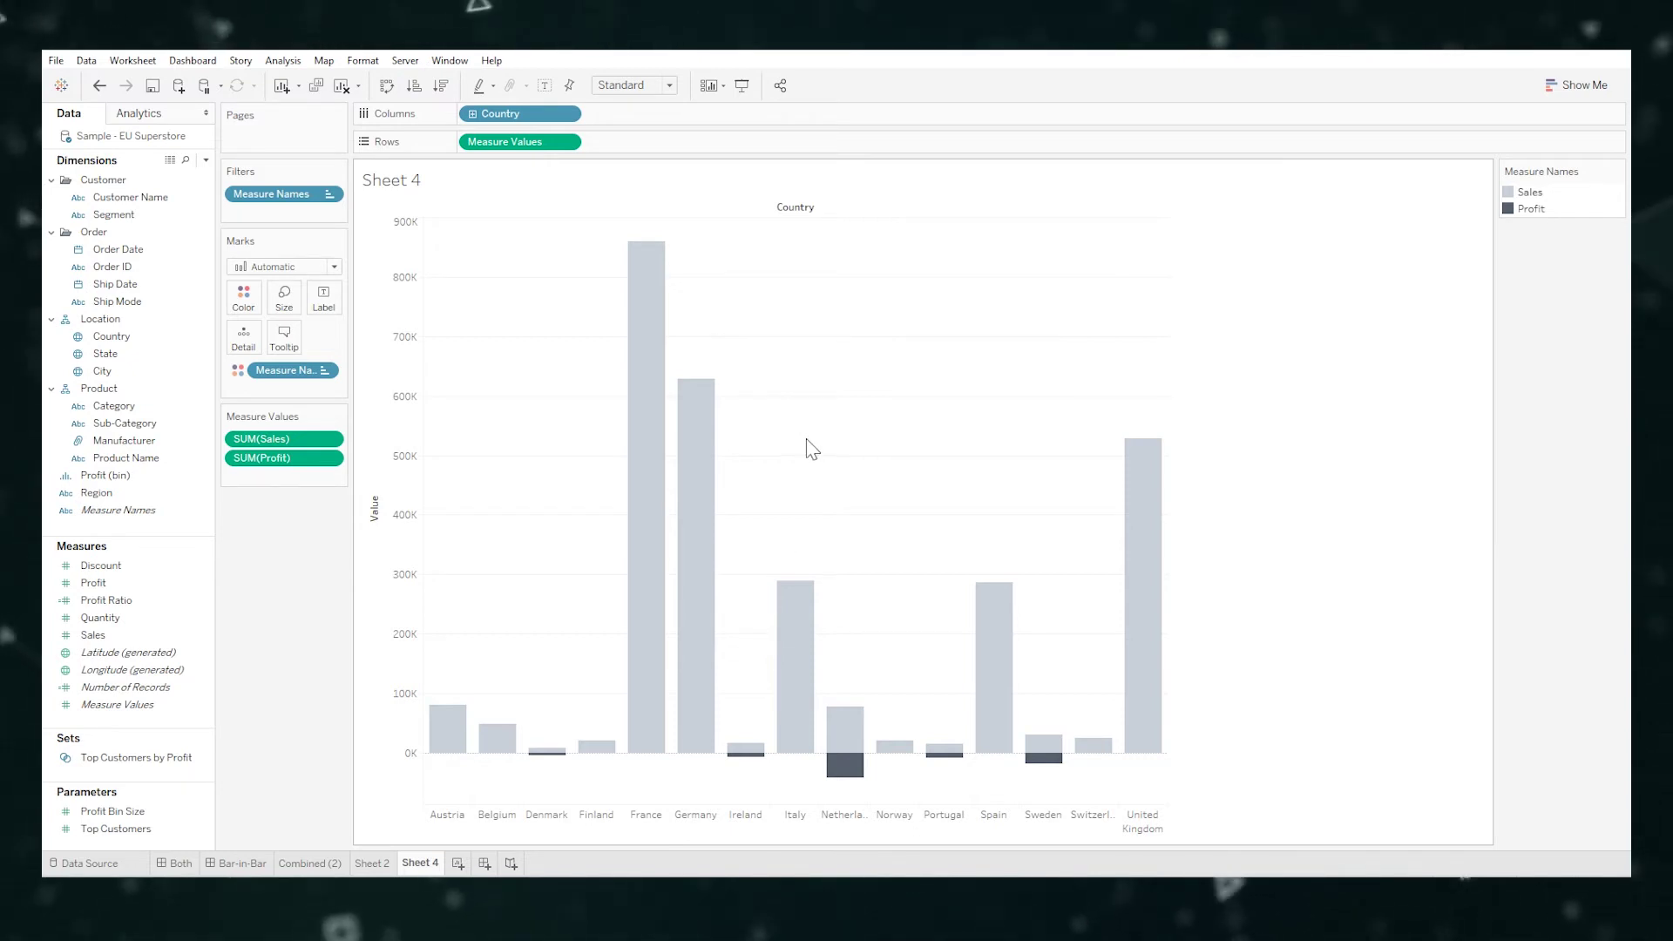
{"action": "left_click_drag", "start_coordinate": [284, 370], "coordinate": [290, 305]}
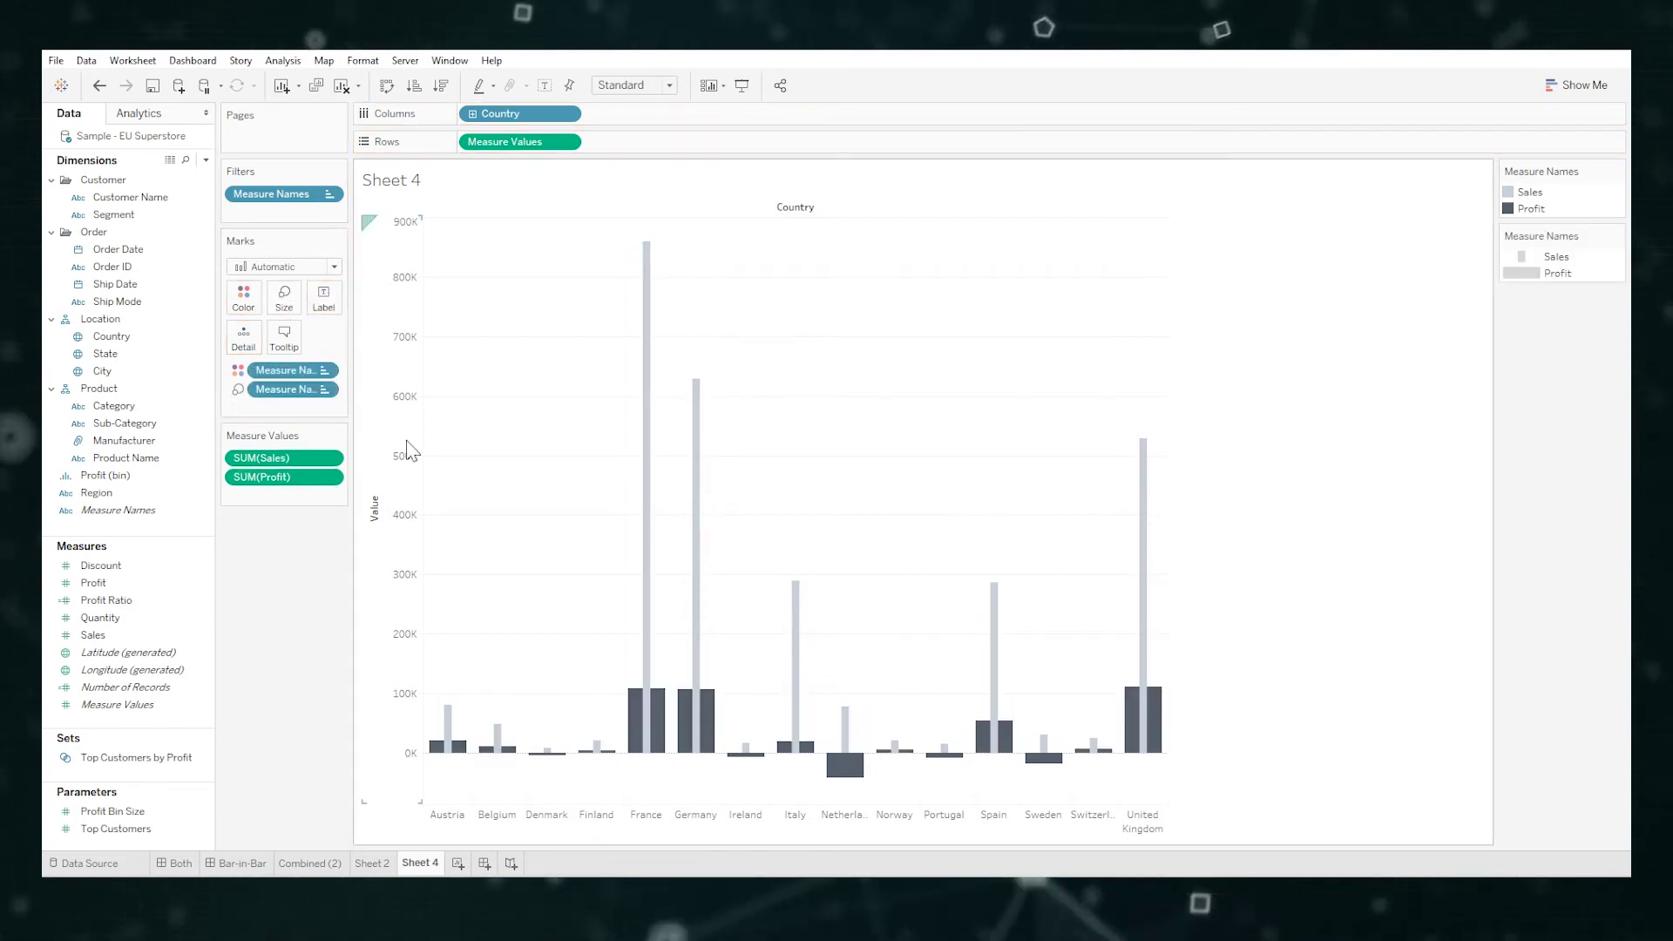
{"action": "mouse_move", "coordinate": [697, 723]}
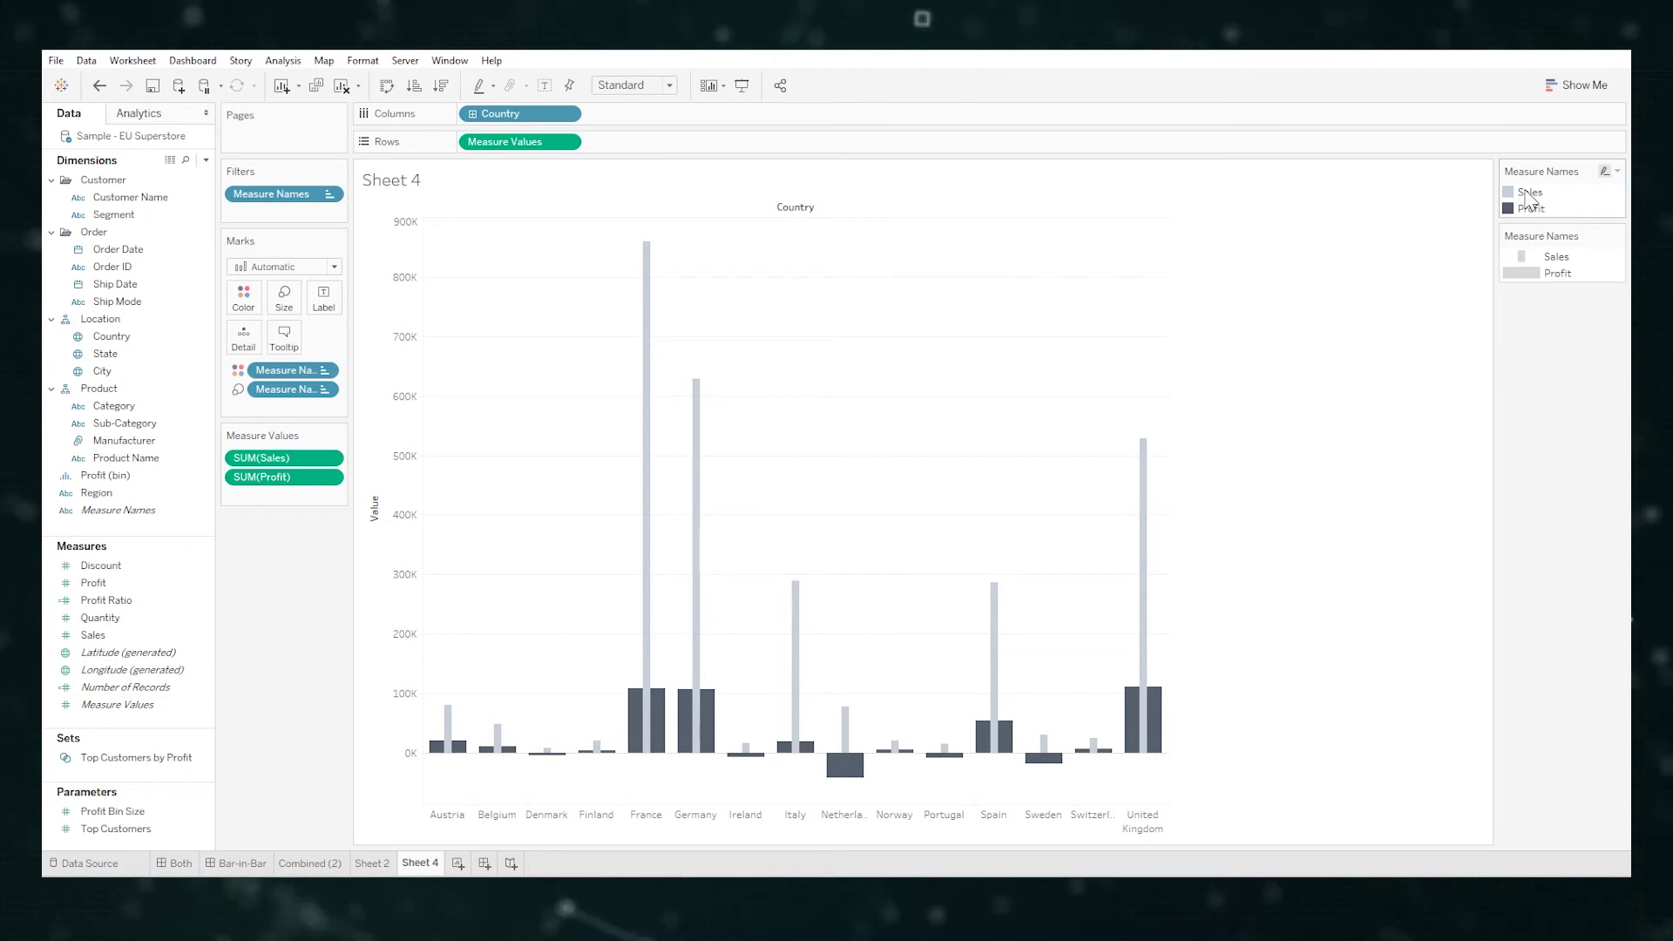
{"action": "left_click_drag", "start_coordinate": [1529, 192], "coordinate": [1529, 209]}
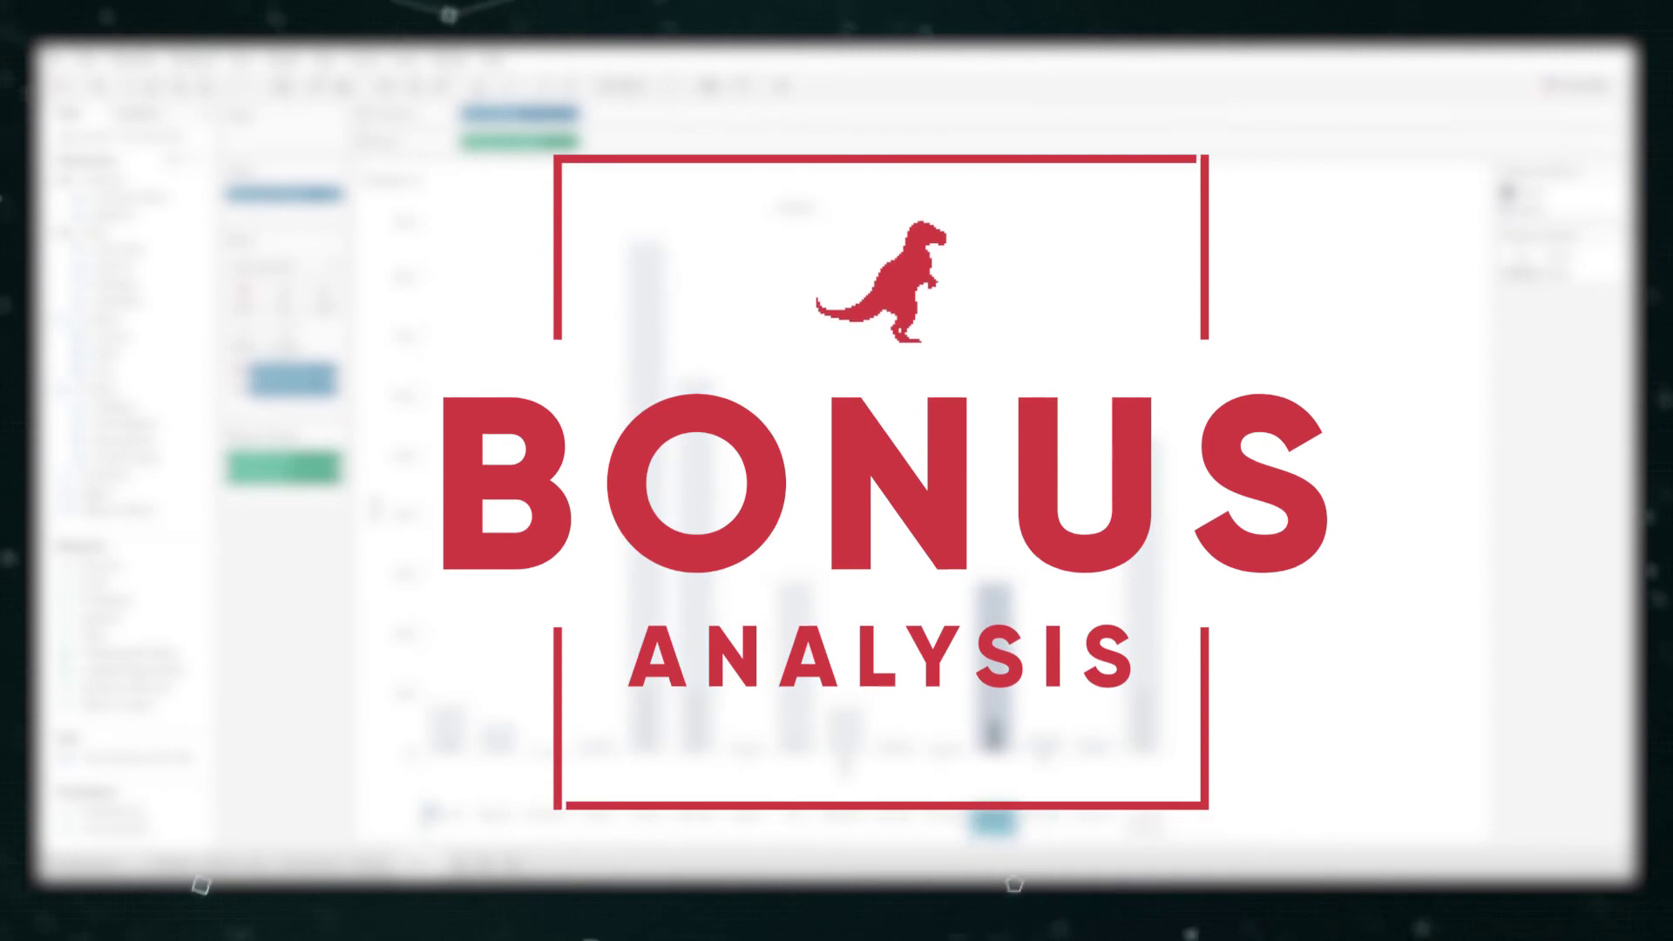
Keep only Italy and Spain, and add Category to Columns after Country.
{"action": "right_click", "coordinate": [791, 826]}
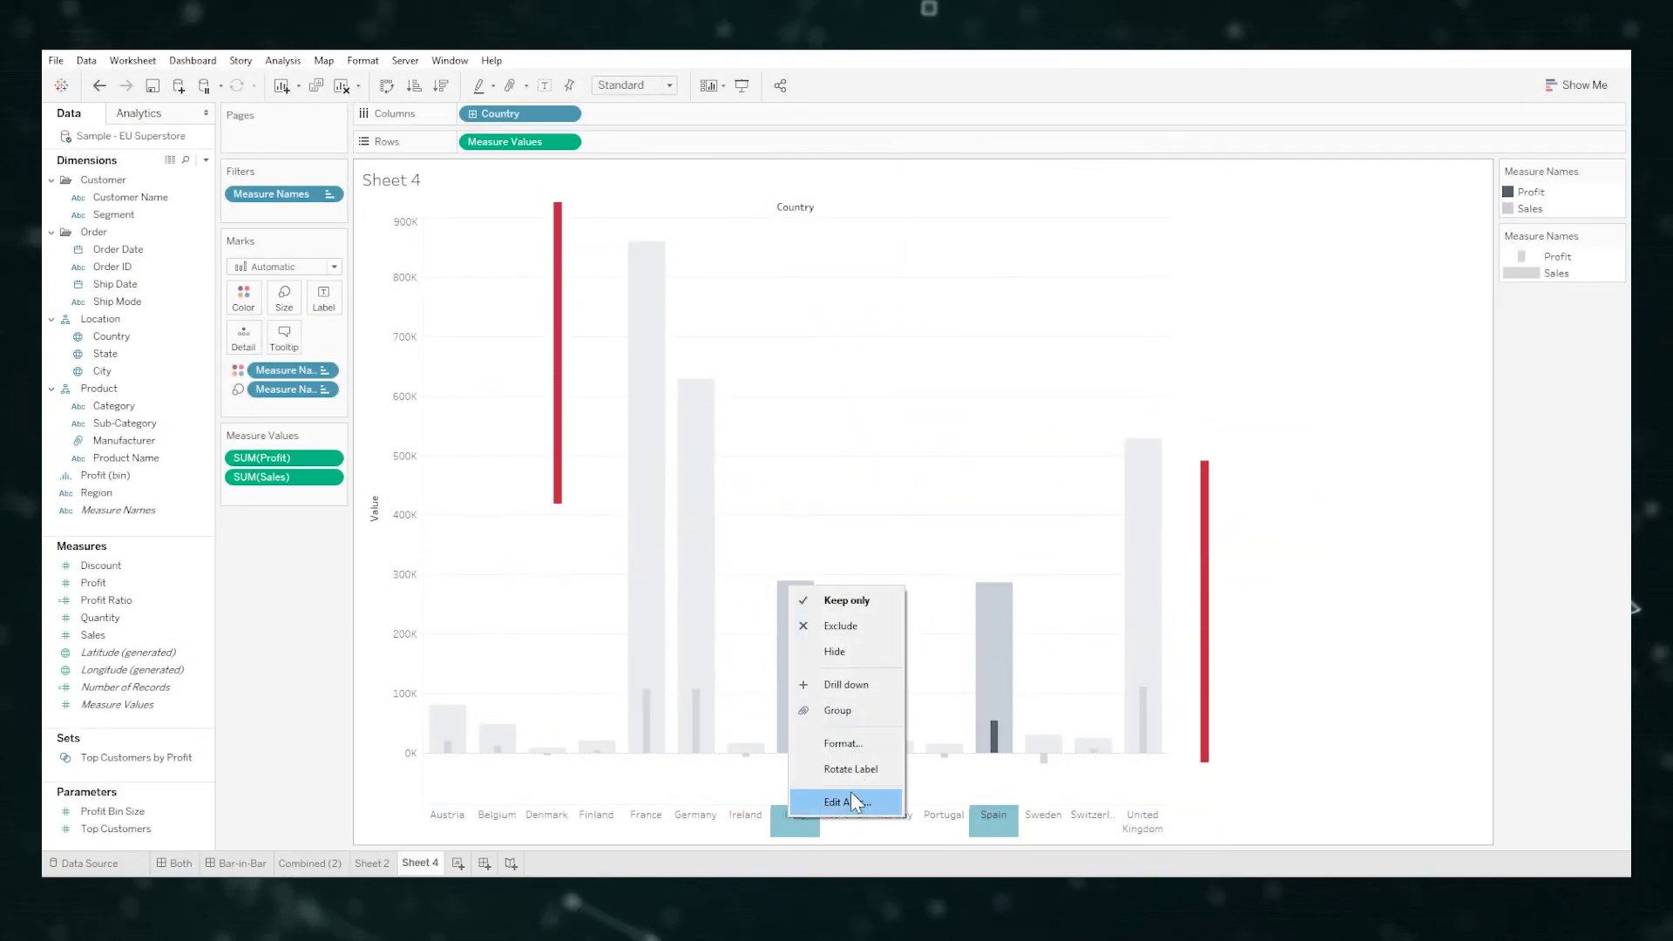
{"action": "left_click", "coordinate": [852, 600]}
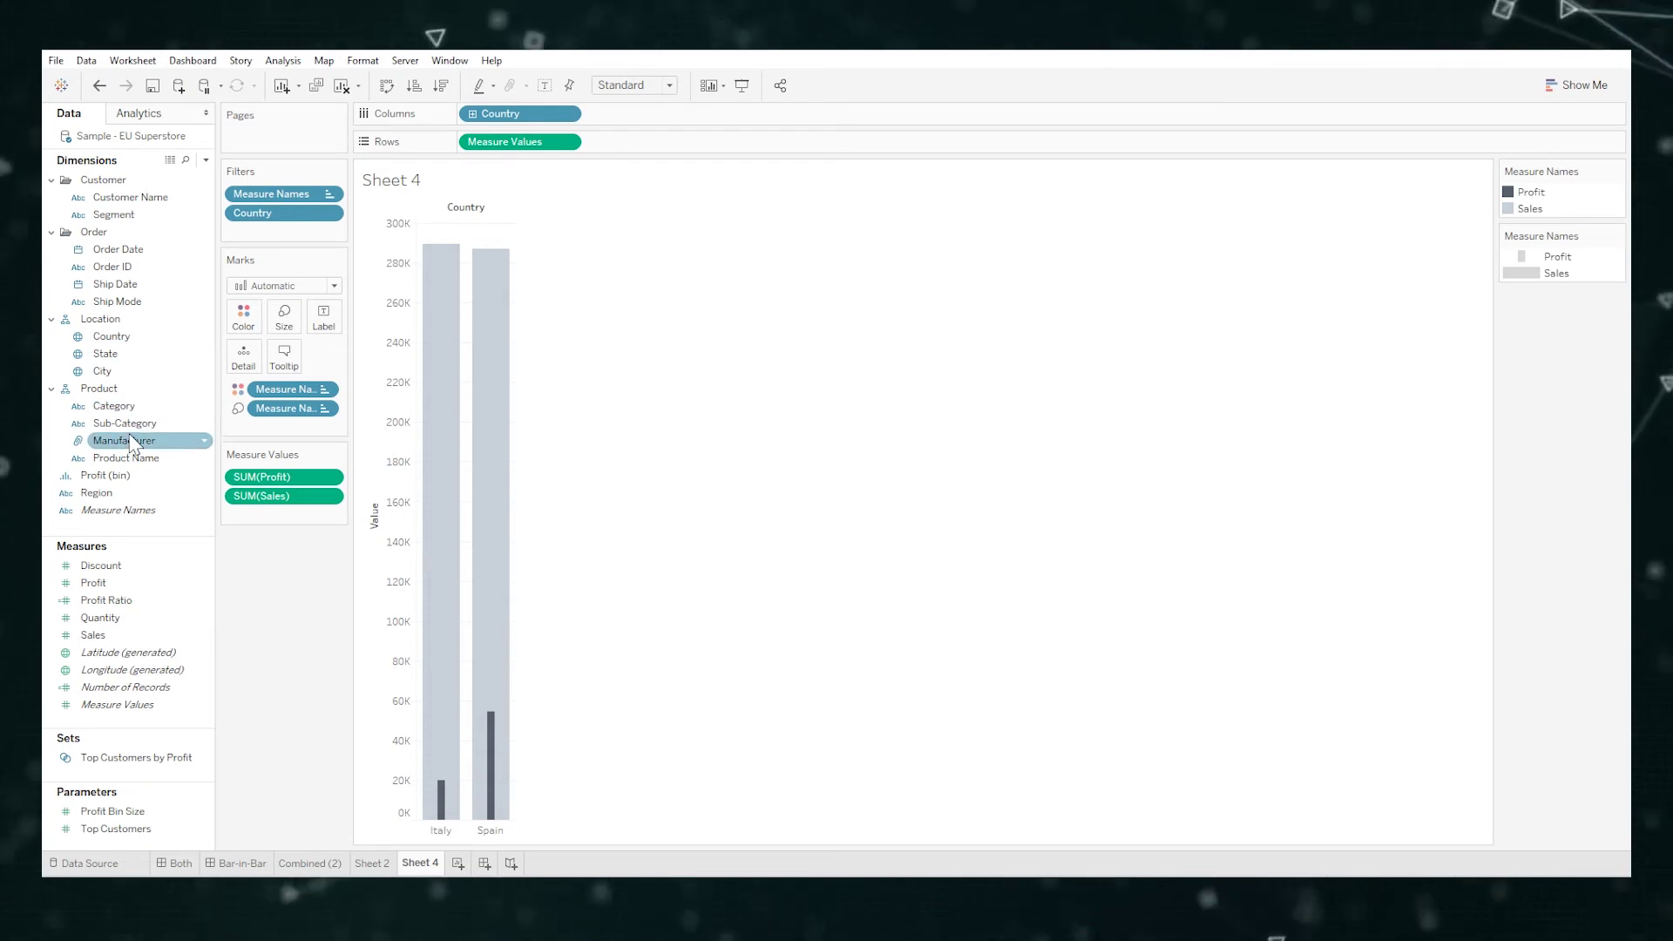
{"action": "left_click_drag", "start_coordinate": [122, 415], "coordinate": [890, 95]}
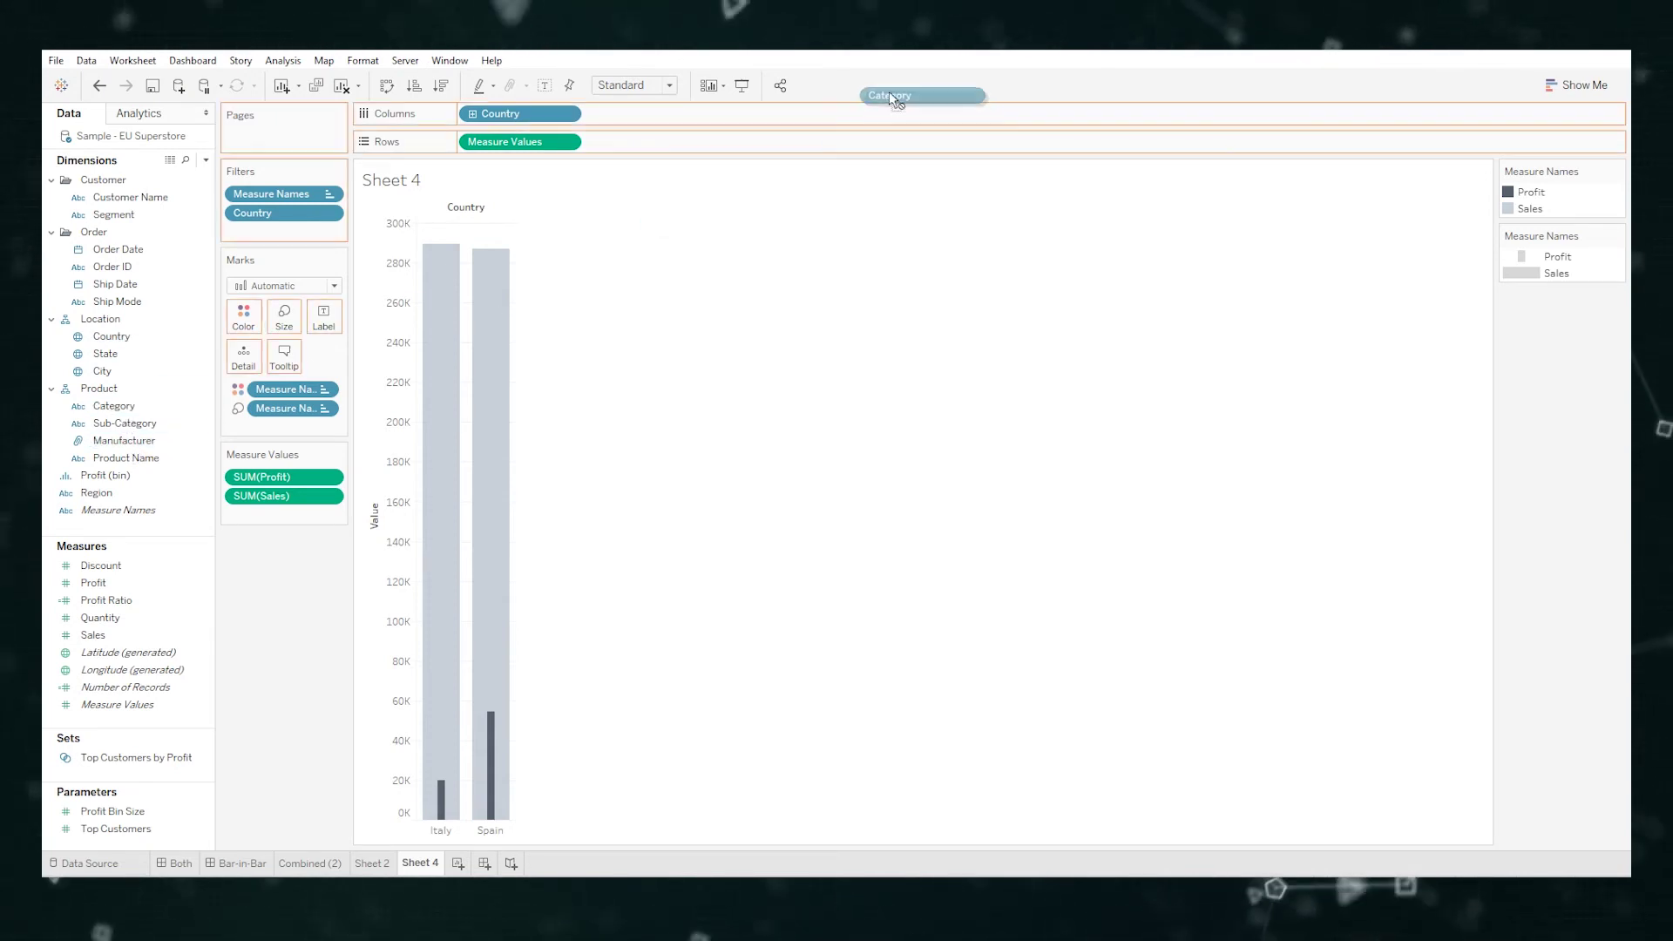
{"action": "left_click_drag", "start_coordinate": [727, 121], "coordinate": [728, 122]}
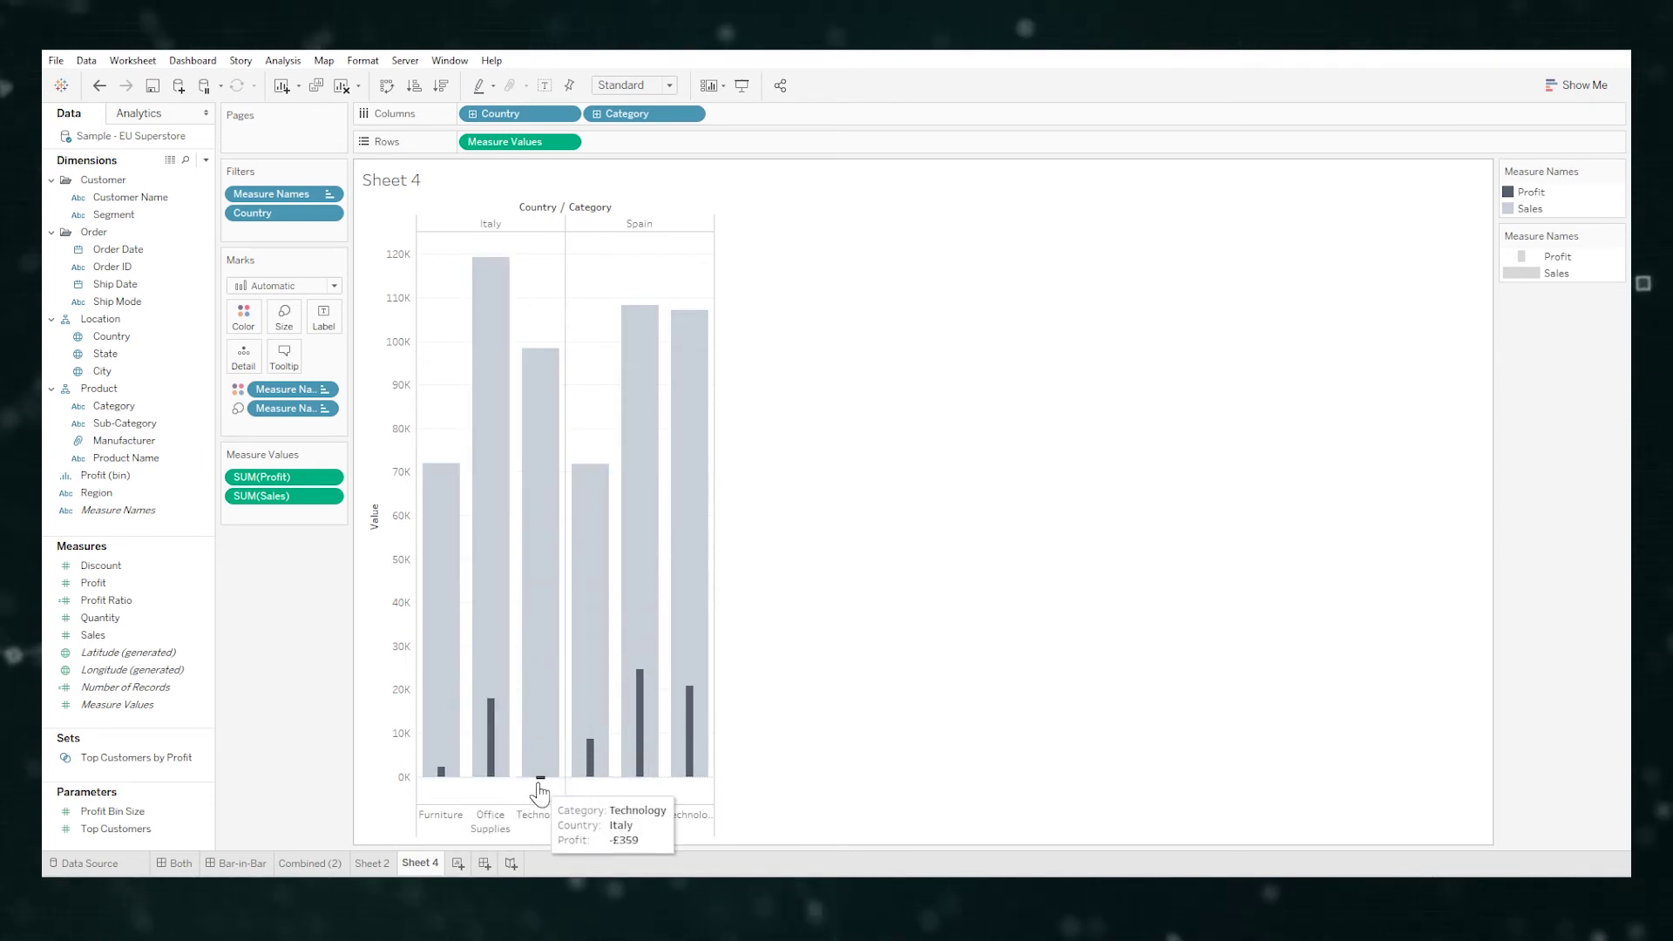
Drill Category down to Sub-Category, then highlight Italy, Spain, and Italy again to compare.
{"action": "left_click", "coordinate": [597, 114]}
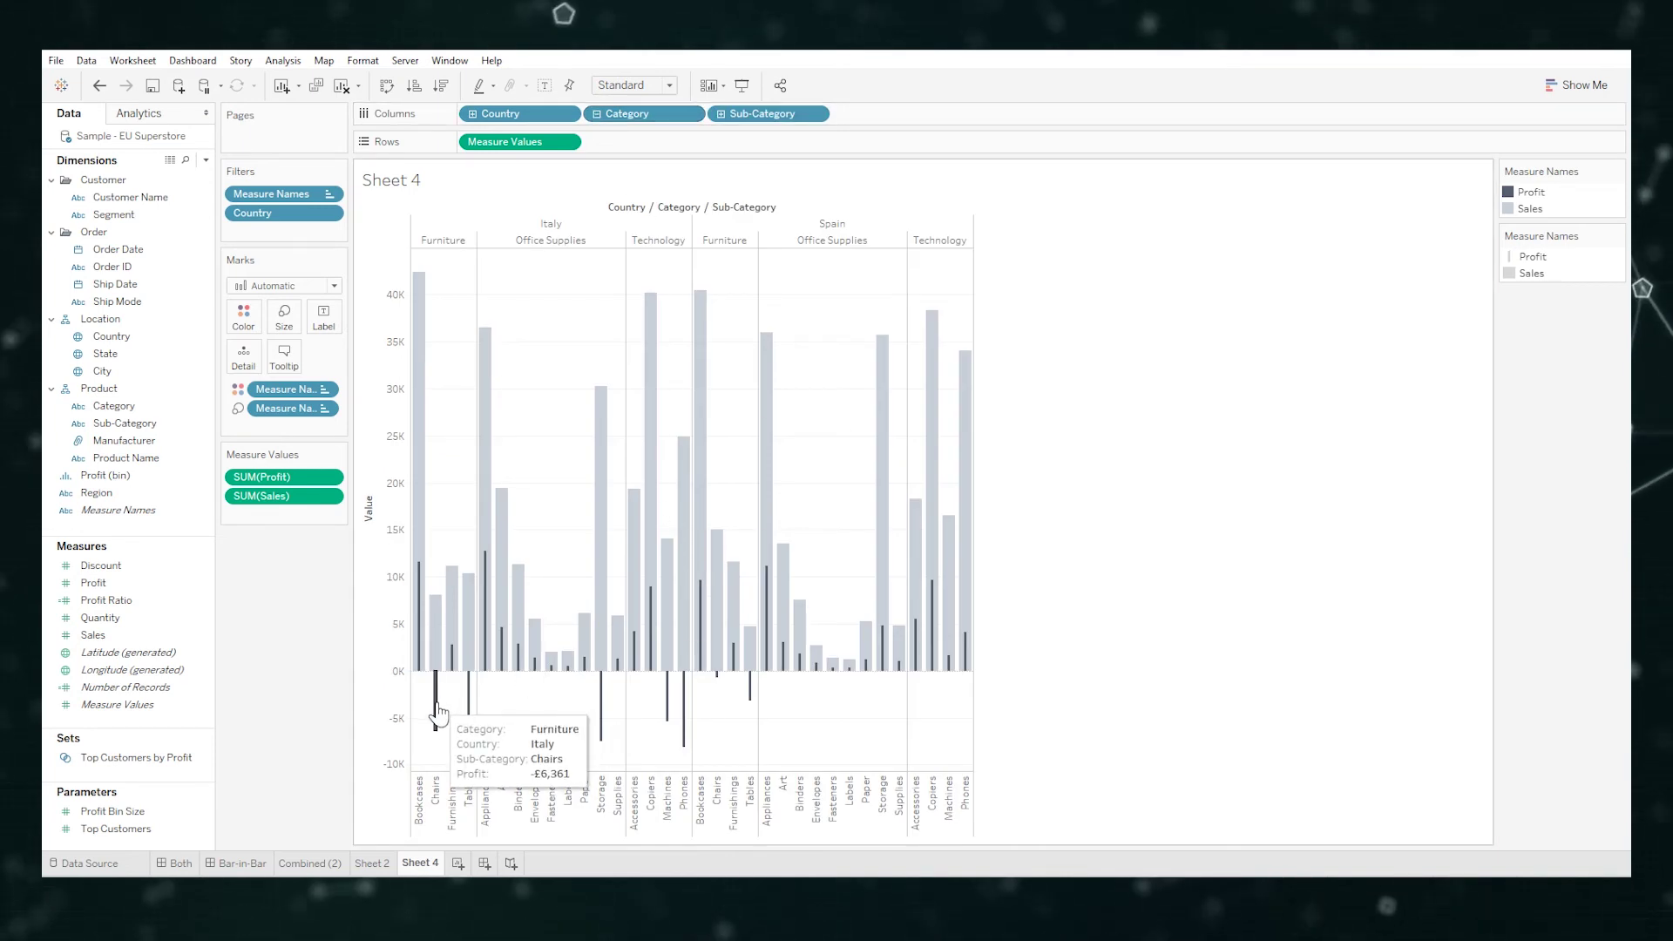
{"action": "left_click", "coordinate": [549, 224]}
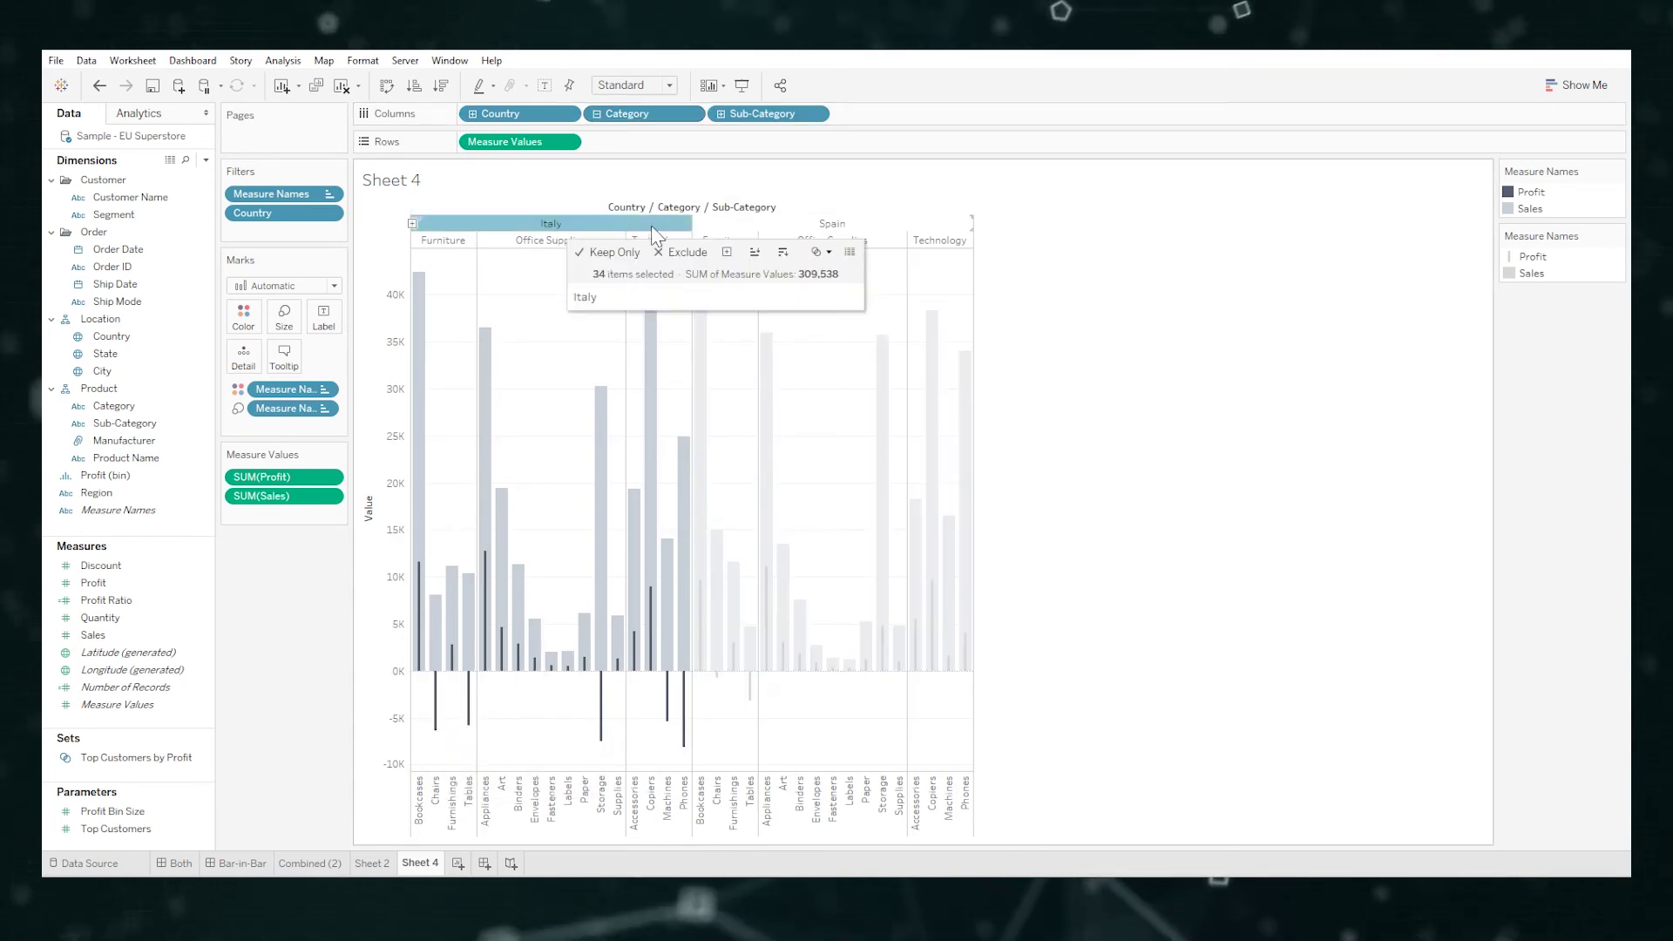
{"action": "left_click", "coordinate": [830, 228]}
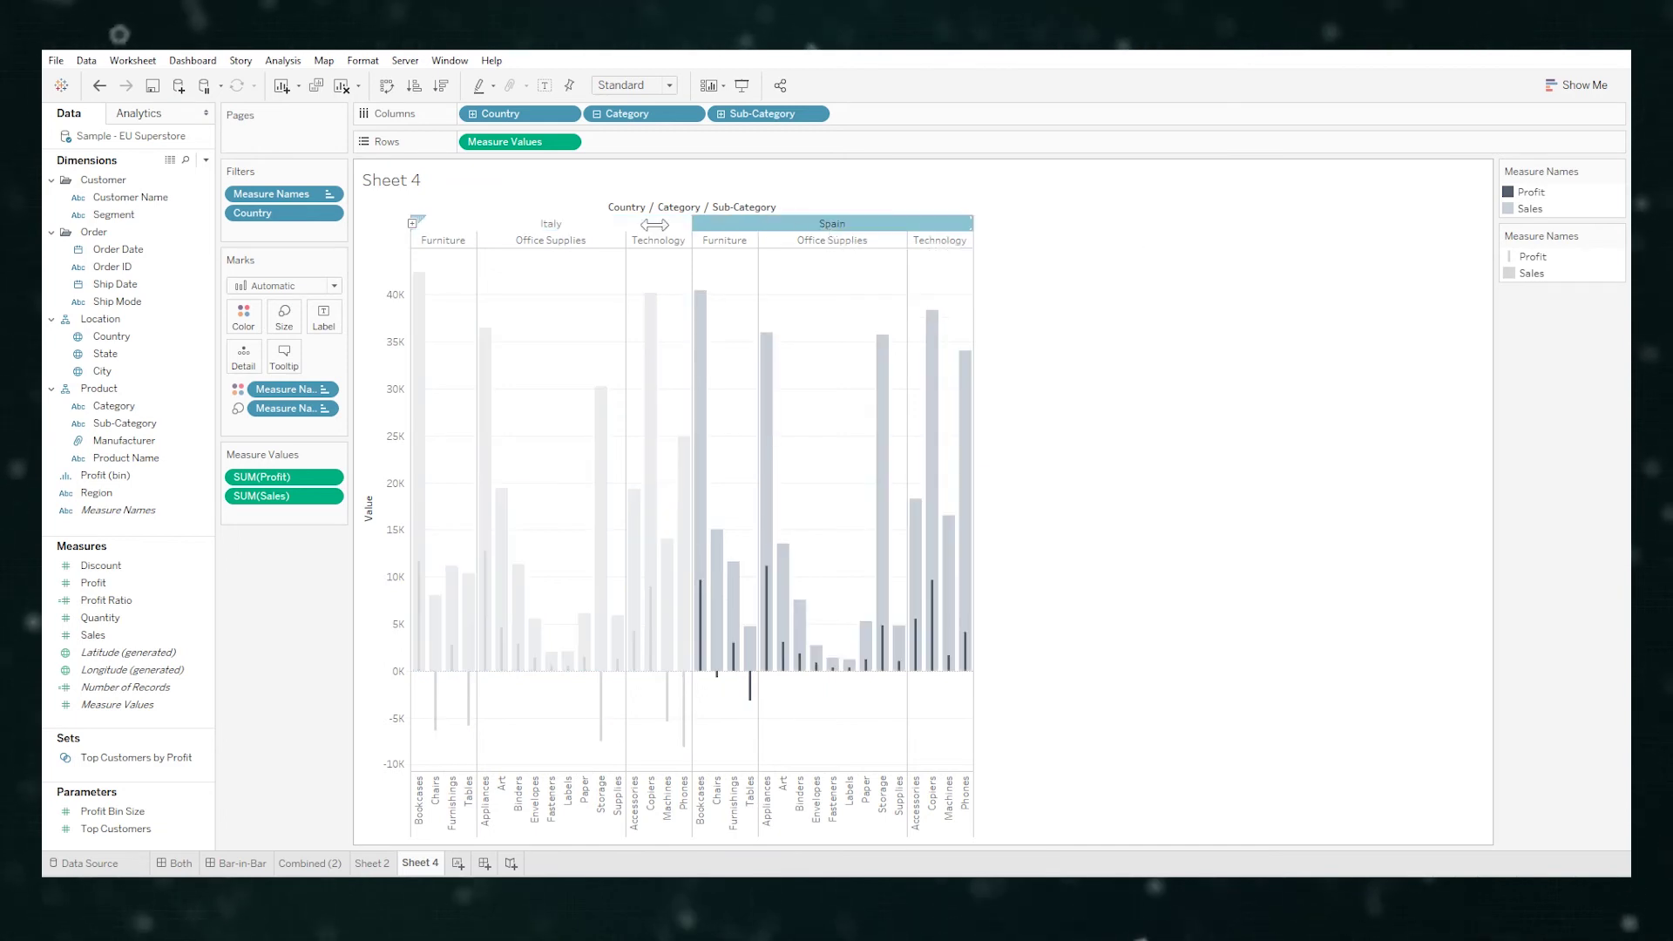
{"action": "left_click", "coordinate": [551, 224]}
{"action": "mouse_move", "coordinate": [432, 740]}
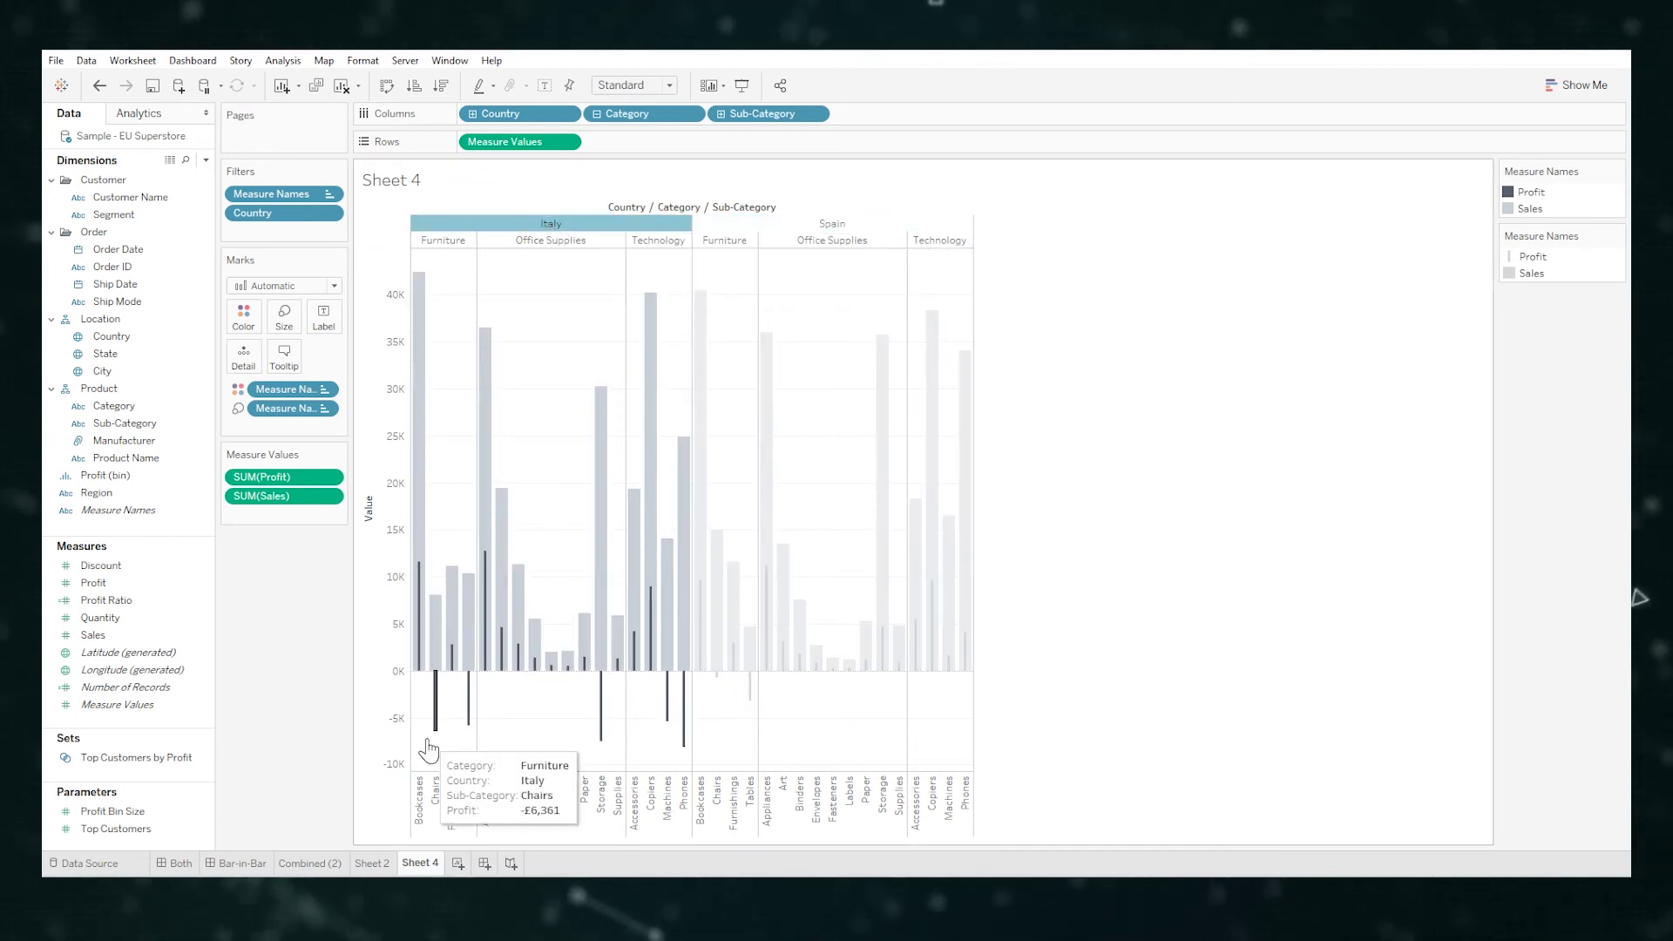